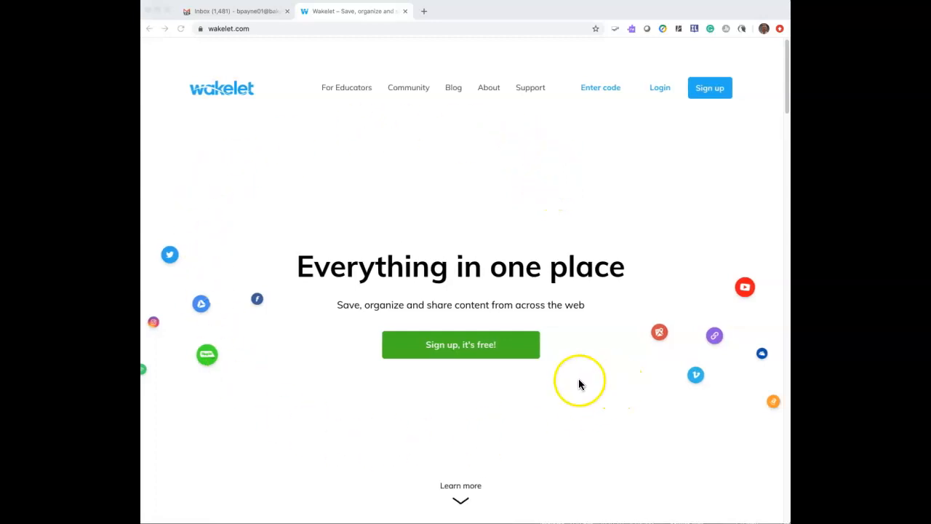
Sign up for a free account, submit the account details and dismiss the browser's offer to save the password
click(451, 351)
click(451, 351)
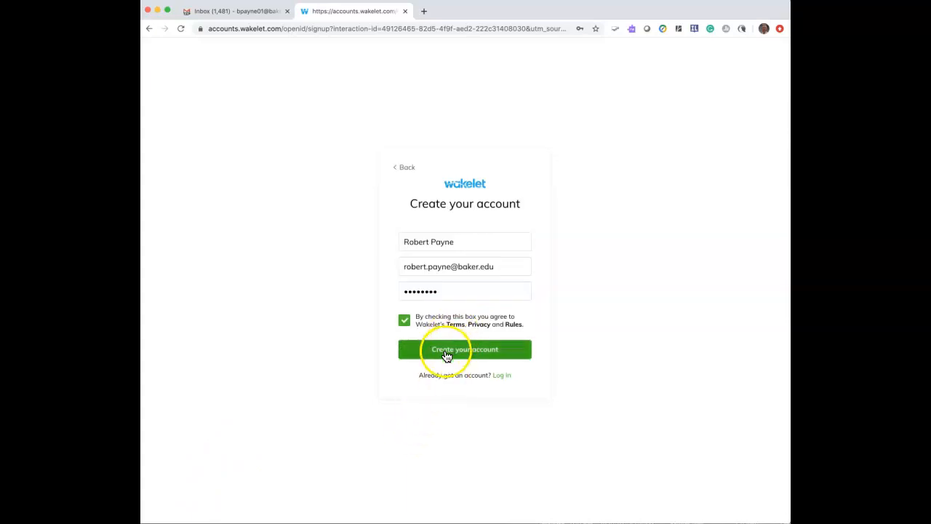
click(457, 356)
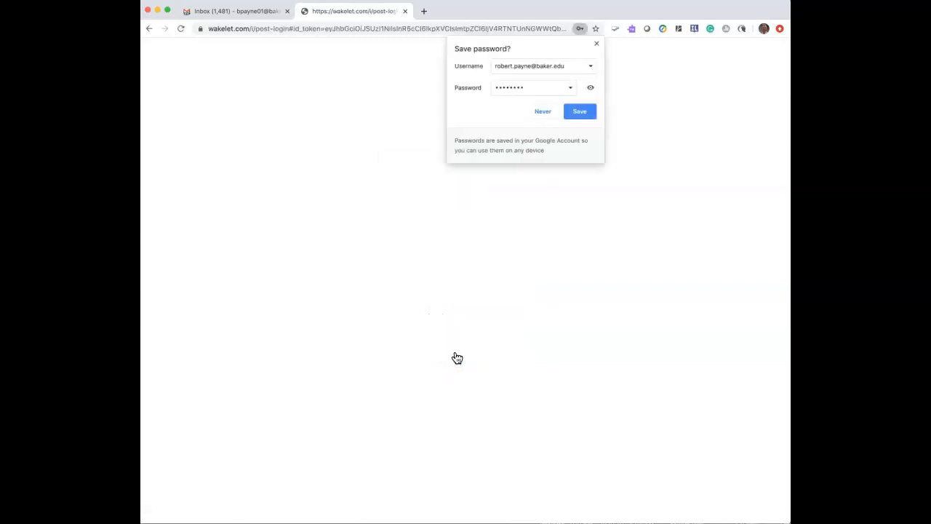
click(597, 43)
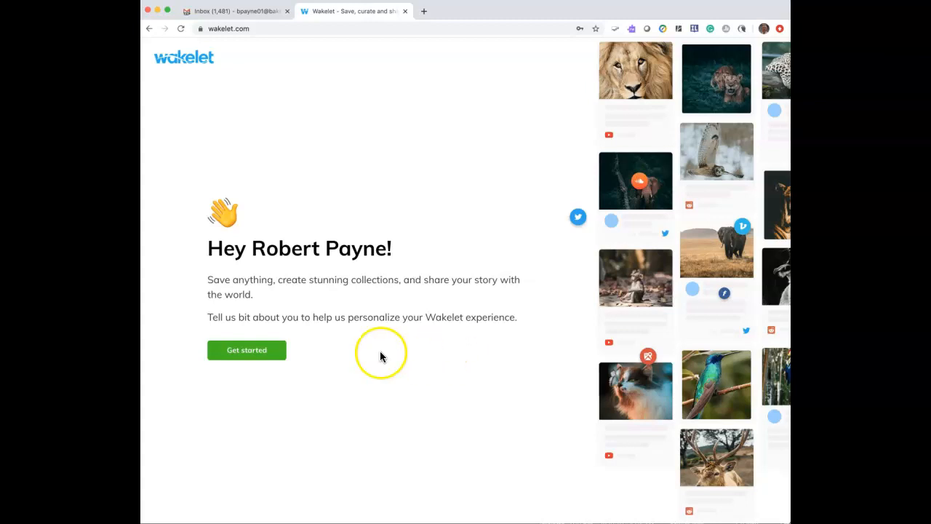
Begin the profile setup, replace the number at the end of the suggested username and confirm it
click(246, 352)
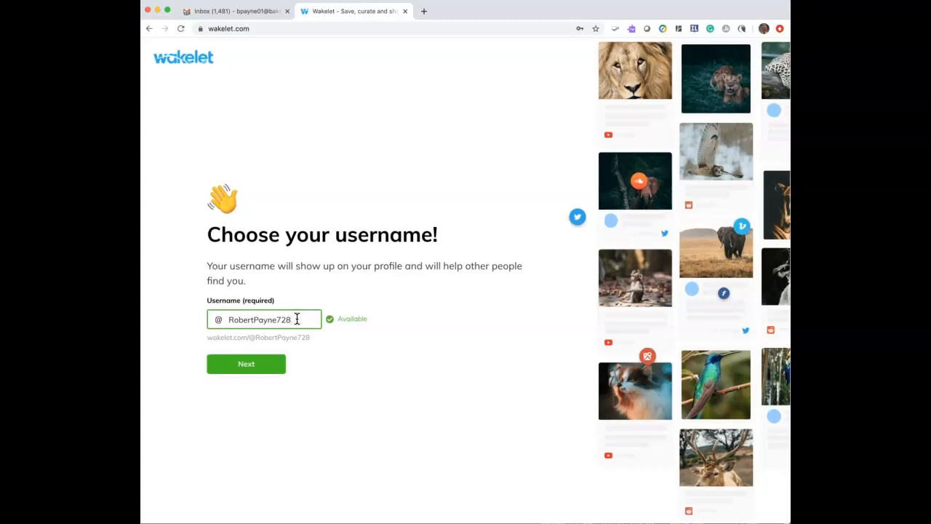
drag(297, 319, 278, 320)
key(BackSpace)
text(1960)
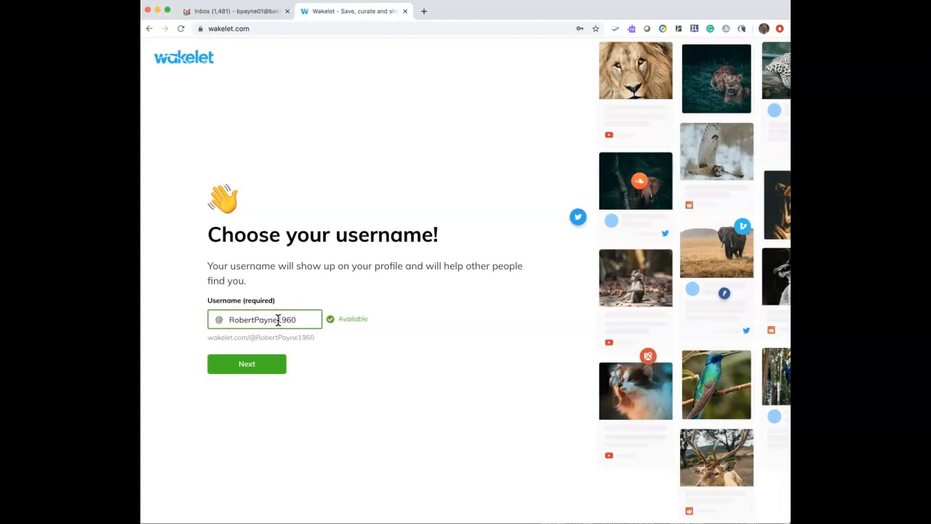
click(250, 371)
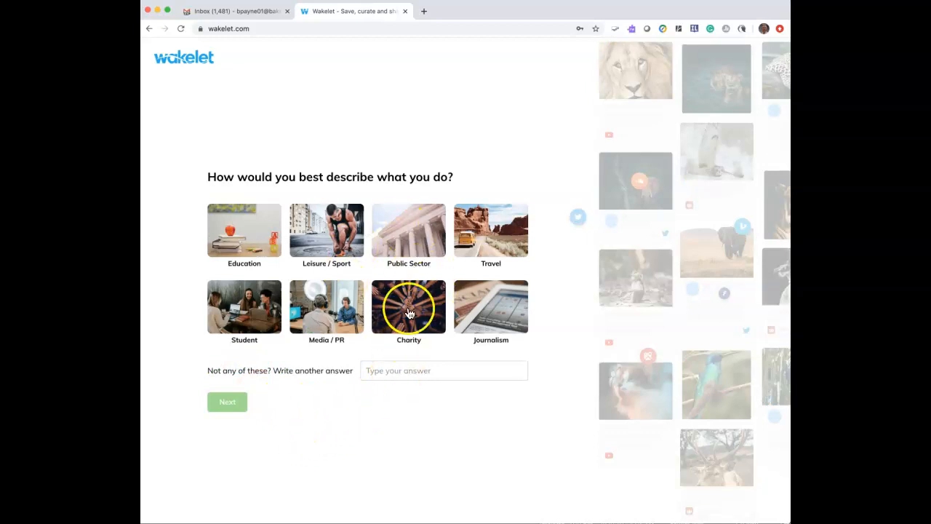
Choose Education as the description of what you do and complete the topics-of-interest selection
click(241, 233)
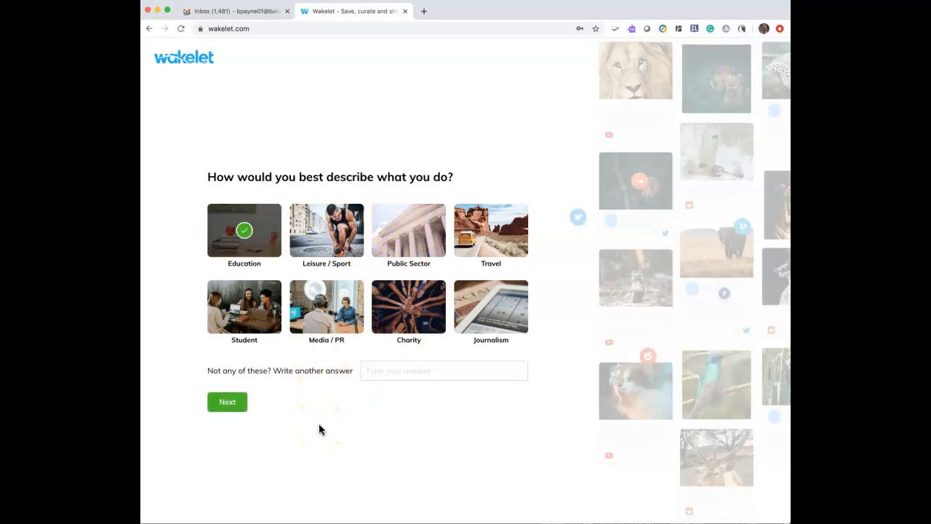
click(243, 403)
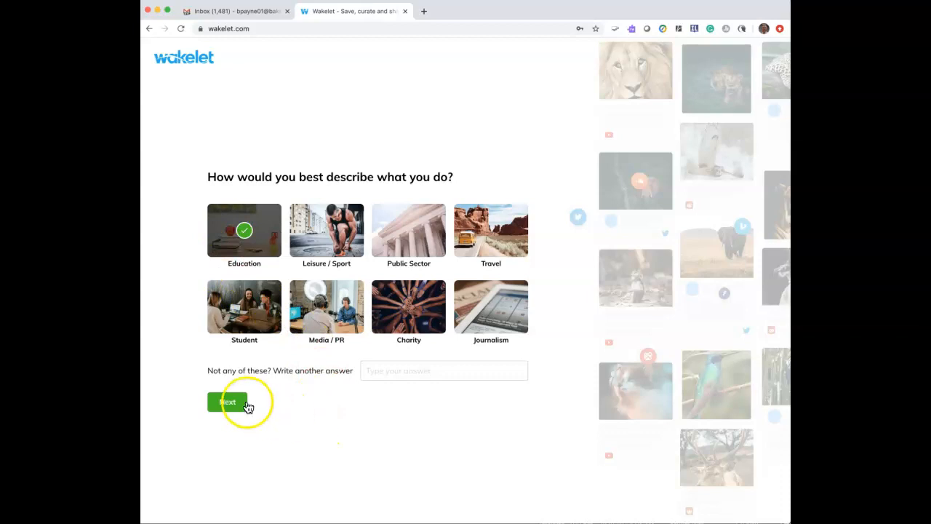
click(391, 456)
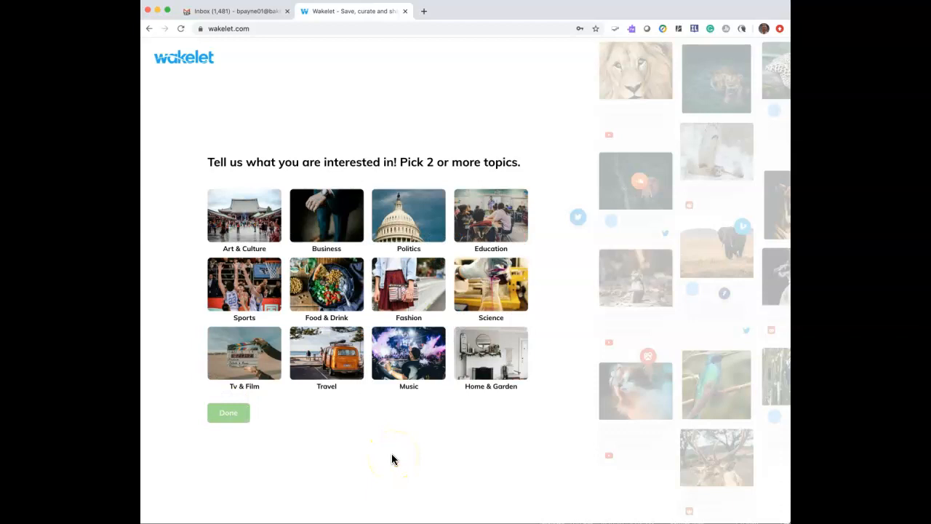
click(401, 441)
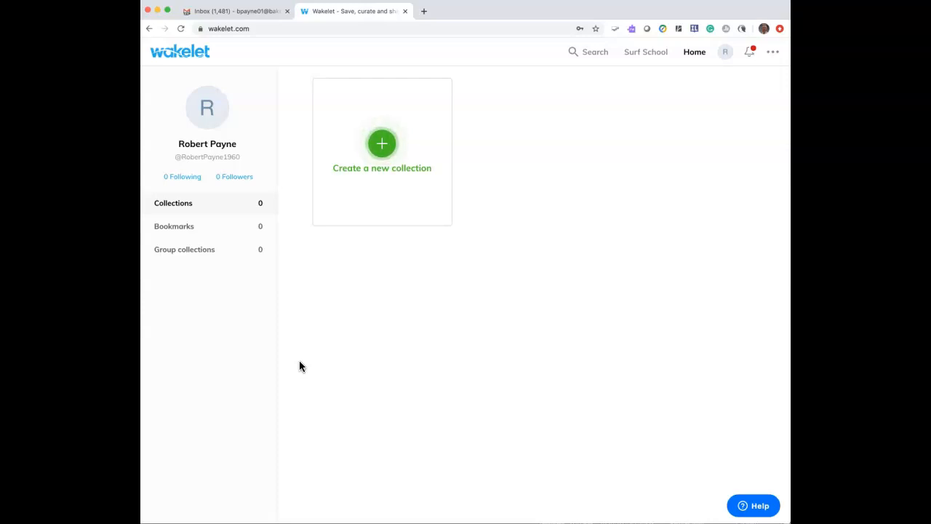
click(370, 336)
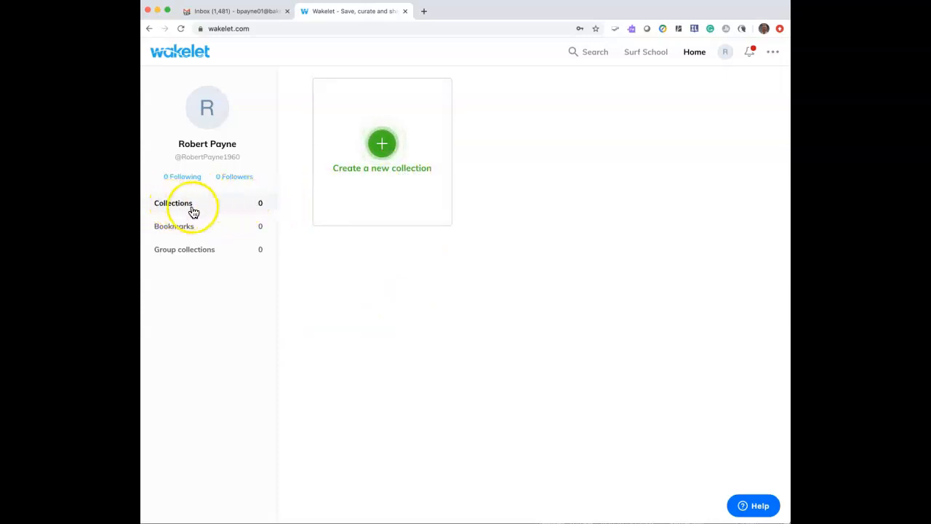
click(181, 248)
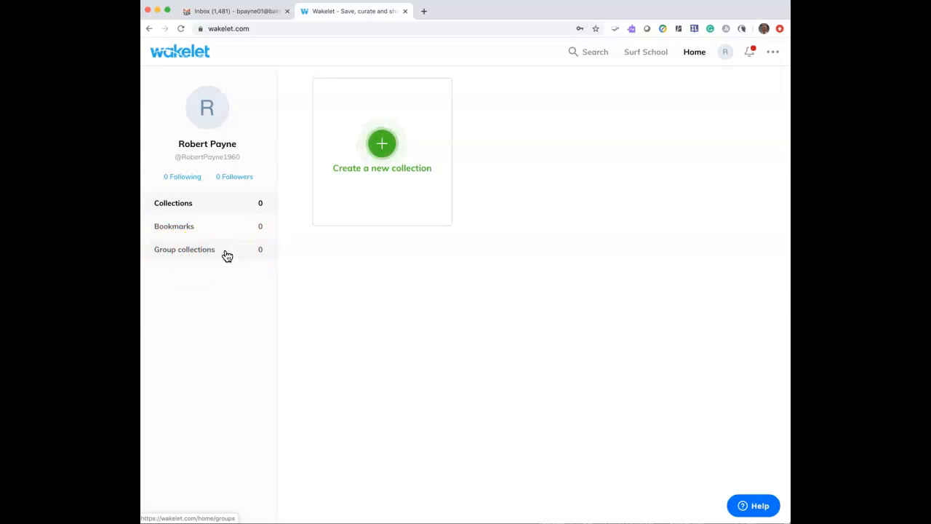
Create a new collection and give it the Unsplash cover photo of lit office windows at night, found by searching "business"
click(383, 145)
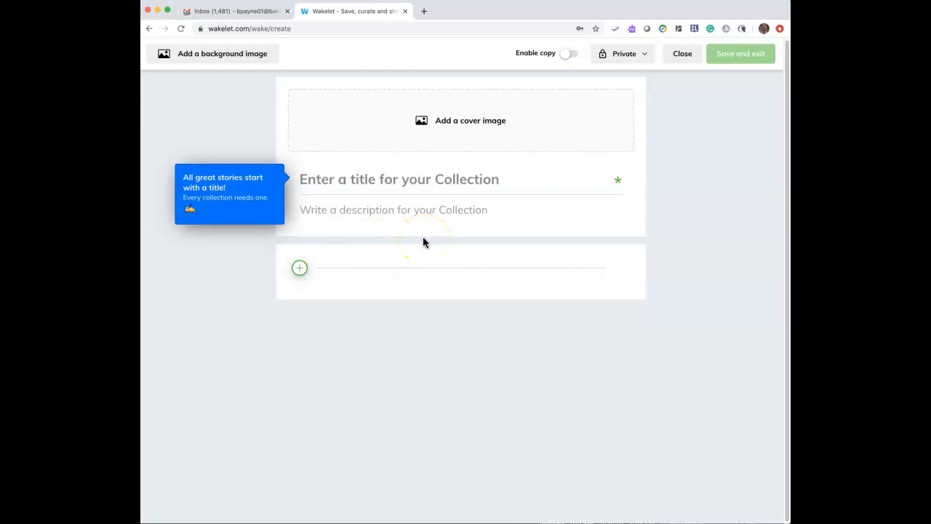
click(466, 123)
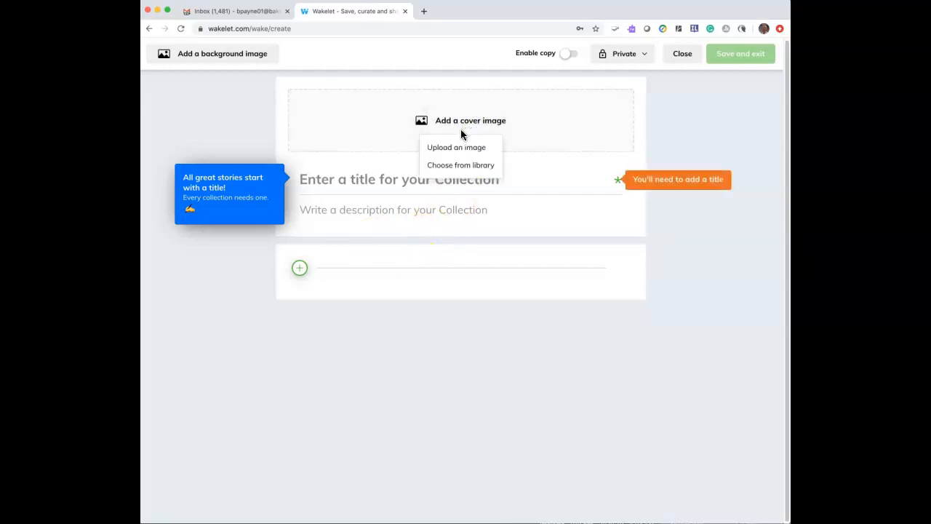
click(454, 167)
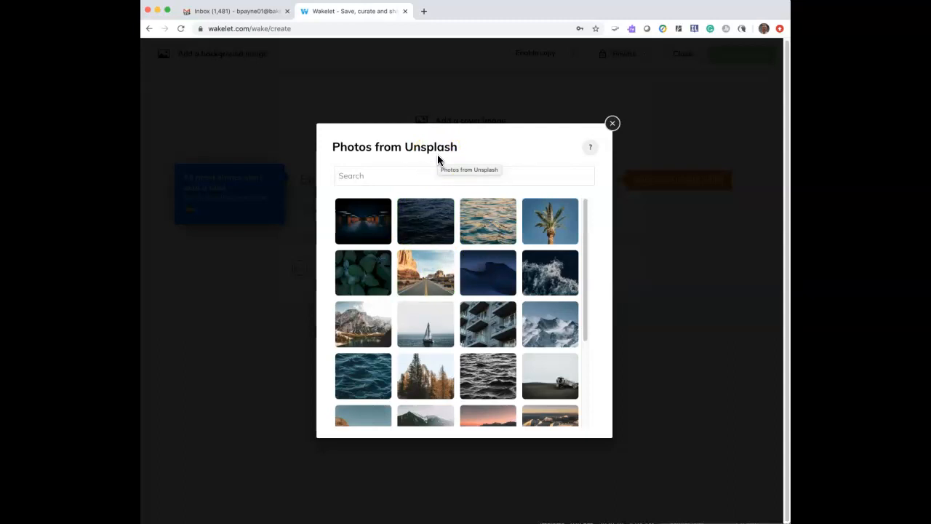
scroll(477, 364, down, 3)
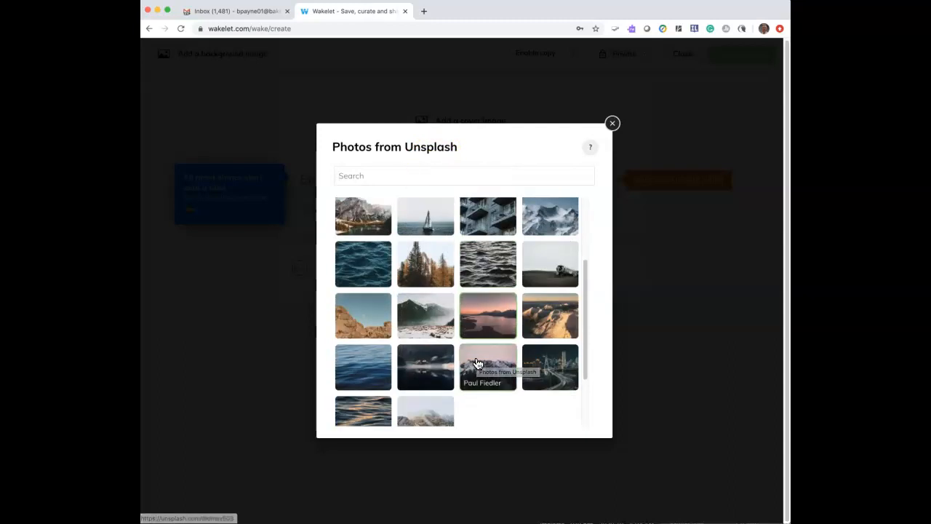
scroll(476, 364, down, 10)
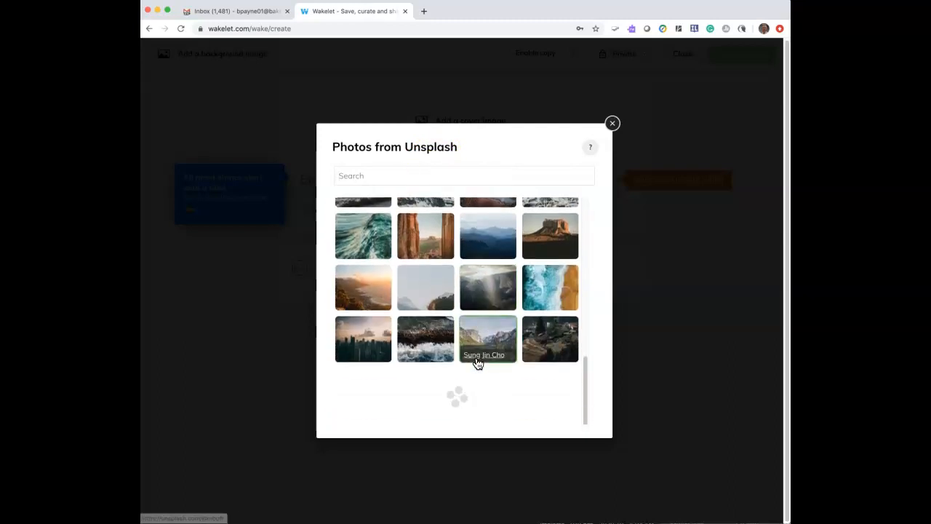
scroll(477, 364, down, 3)
scroll(476, 364, down, 10)
scroll(478, 363, down, 10)
scroll(477, 364, up, 10)
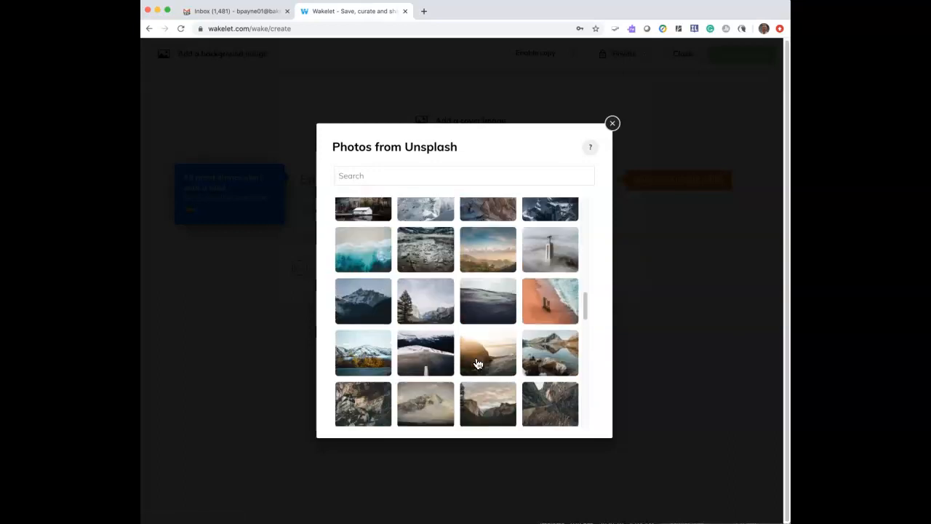
click(359, 176)
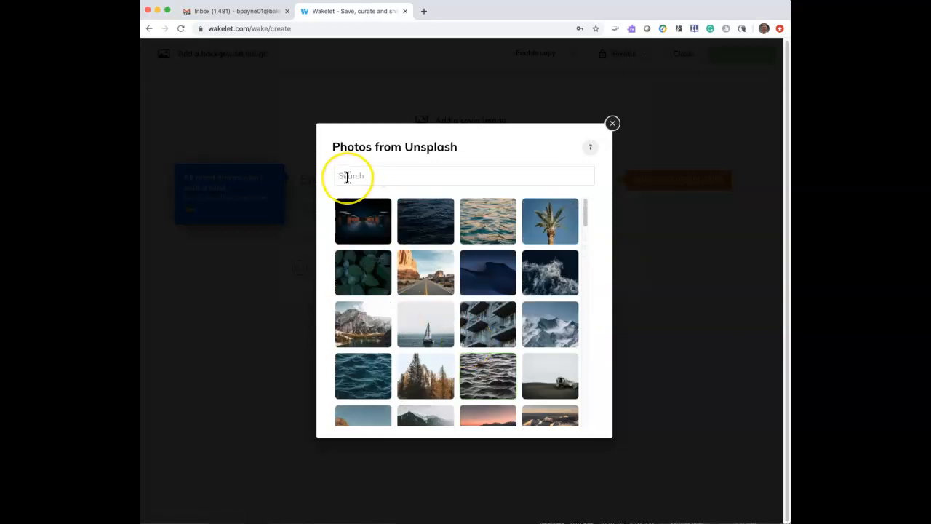
text(business)
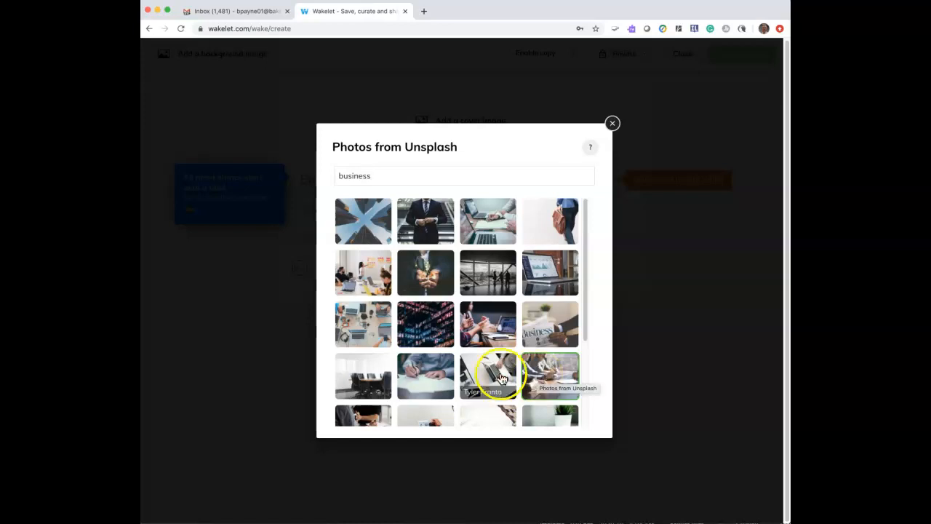
click(411, 317)
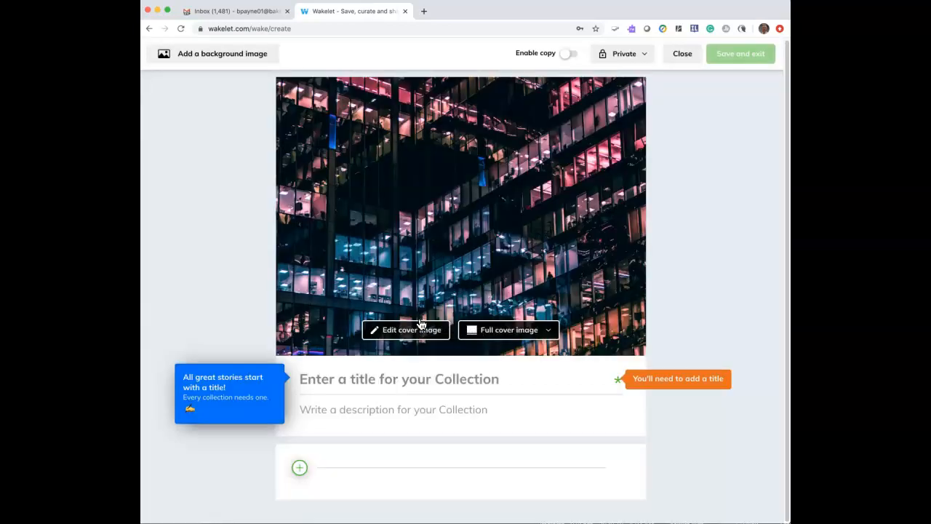
Change the cover photo's display to Half cover image
click(525, 336)
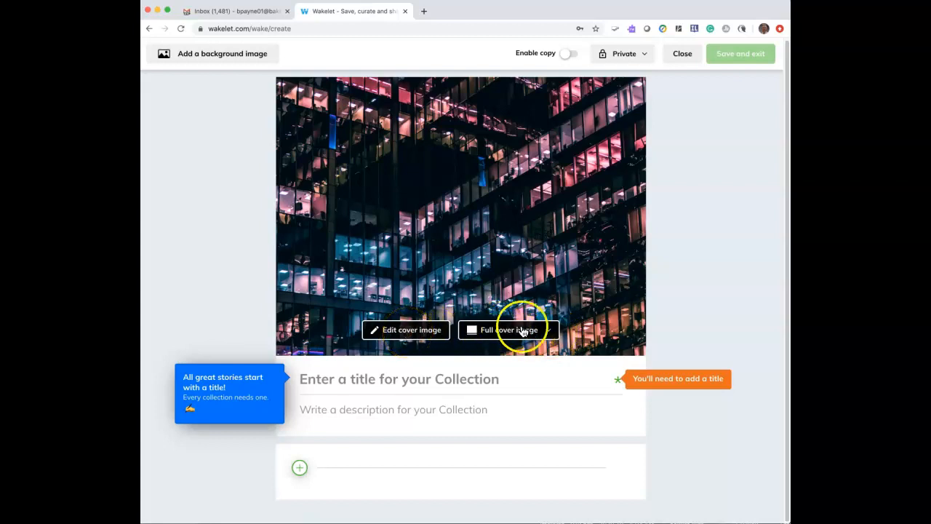
click(549, 335)
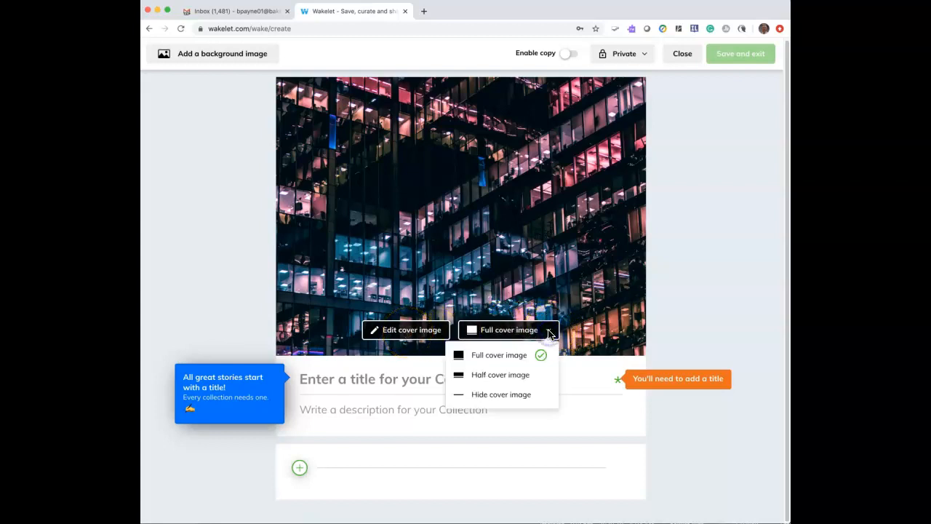
click(495, 378)
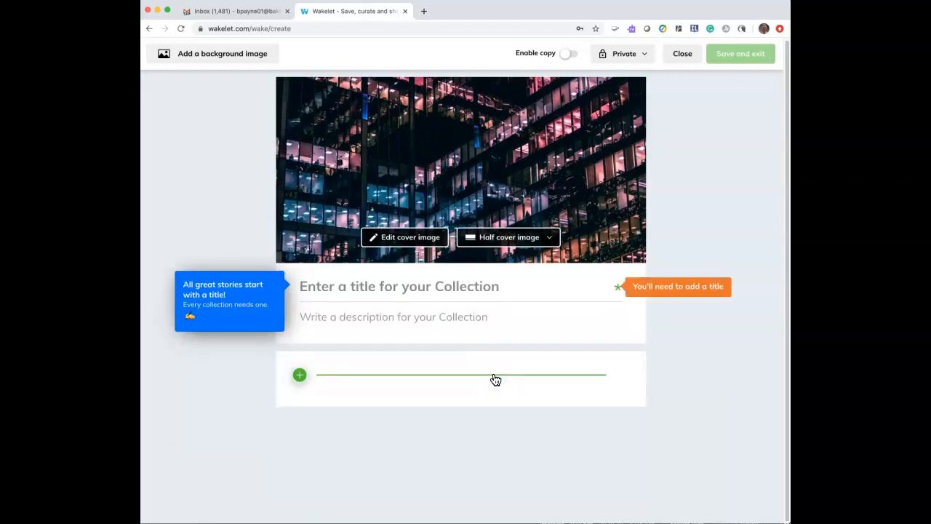
Try the Hide cover image display option and switch back to Half cover image
click(559, 234)
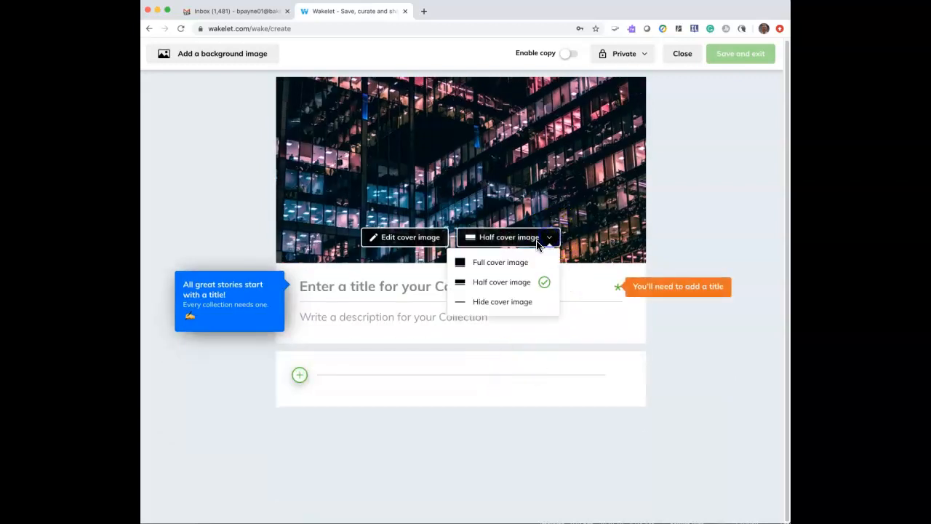
click(496, 302)
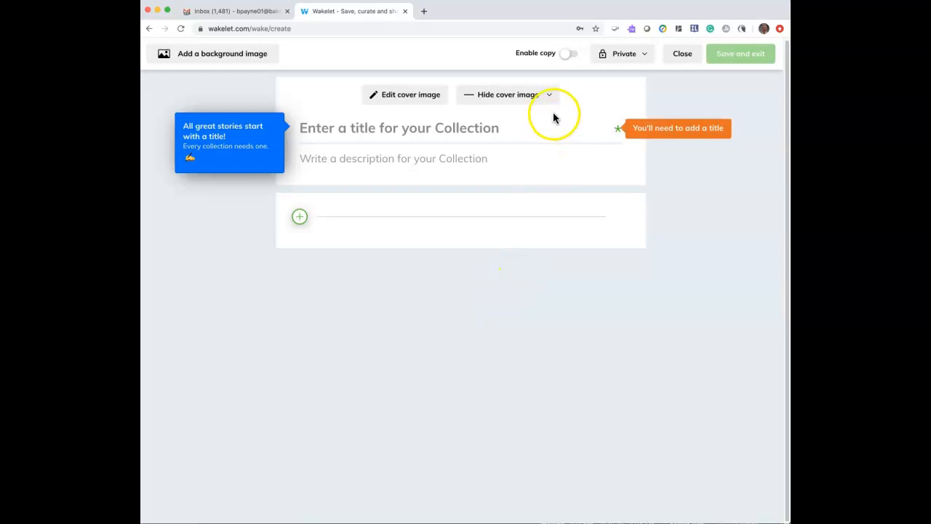
click(550, 96)
click(499, 139)
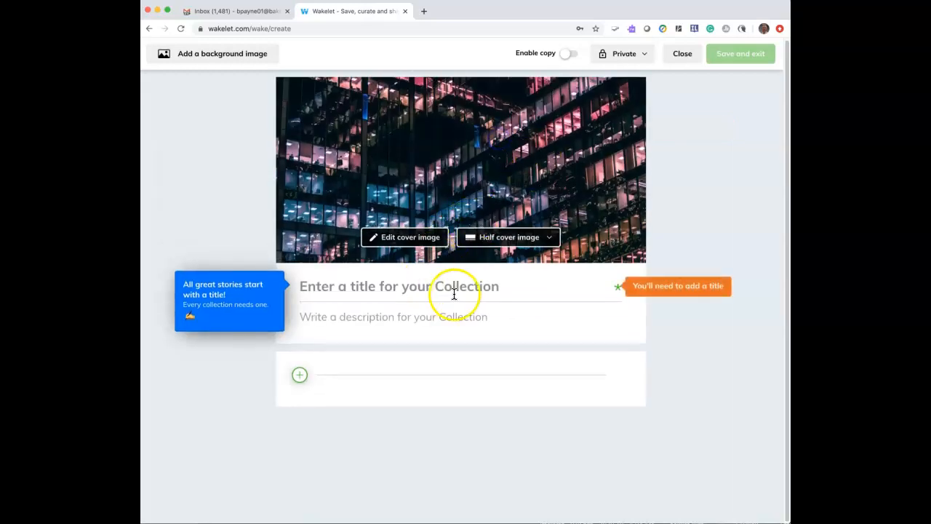
Title the collection "Understanding Interest Rates" and fill its description with the placeholder text "sdfasdagddfsgagsdf"
click(503, 288)
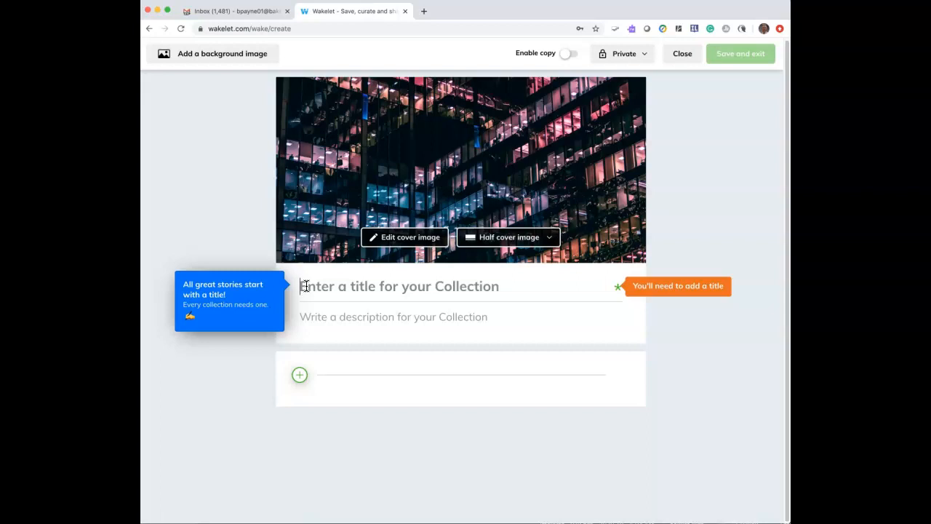
text(Understanding )
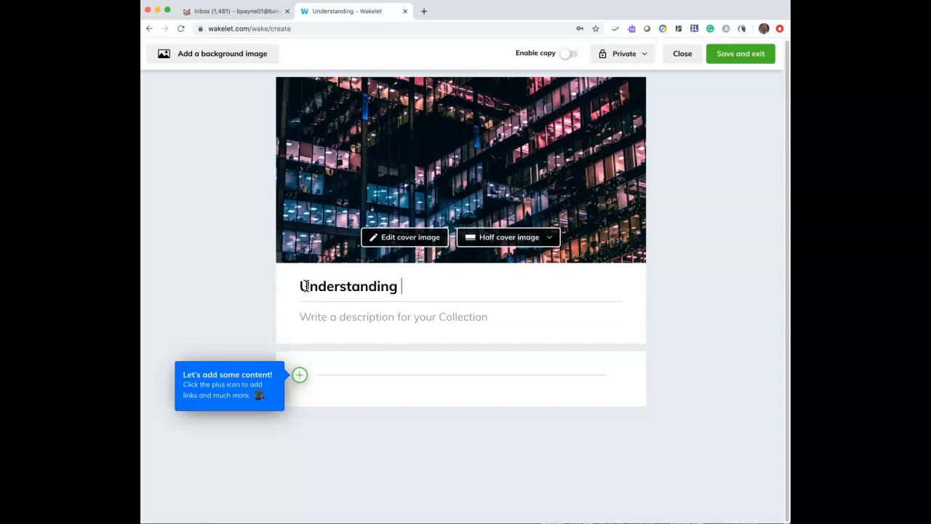
text(Interest Rates)
click(288, 313)
click(311, 315)
text(sdasdagddfsgagsdf)
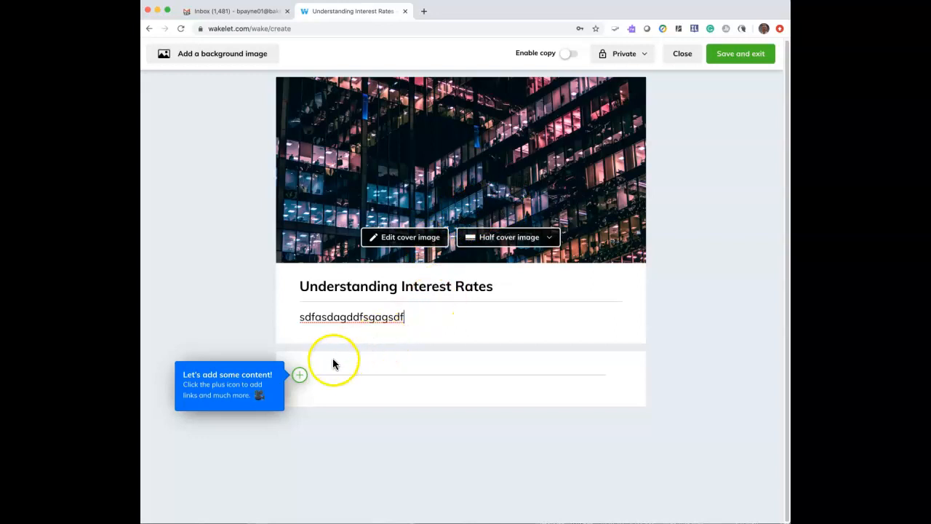
Start adding YouTube content to the collection and search for "How are interest rates created"
click(300, 375)
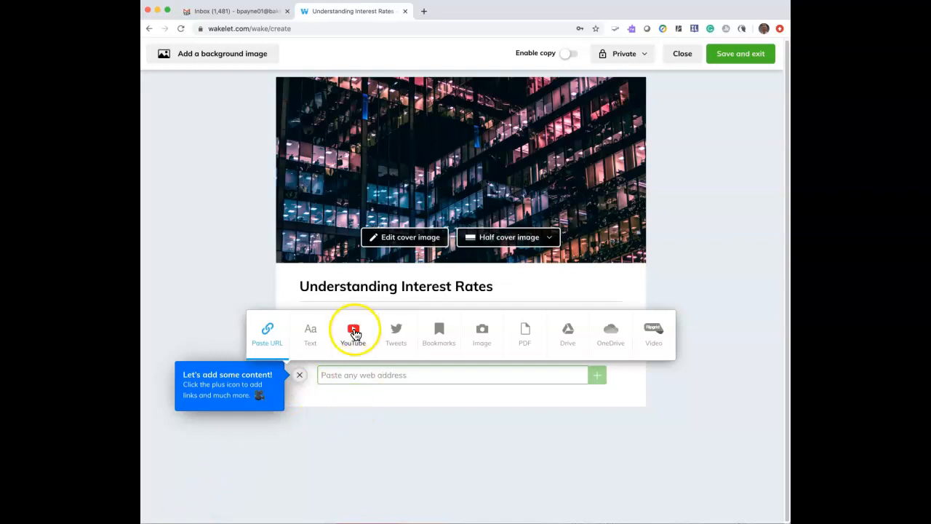
click(355, 333)
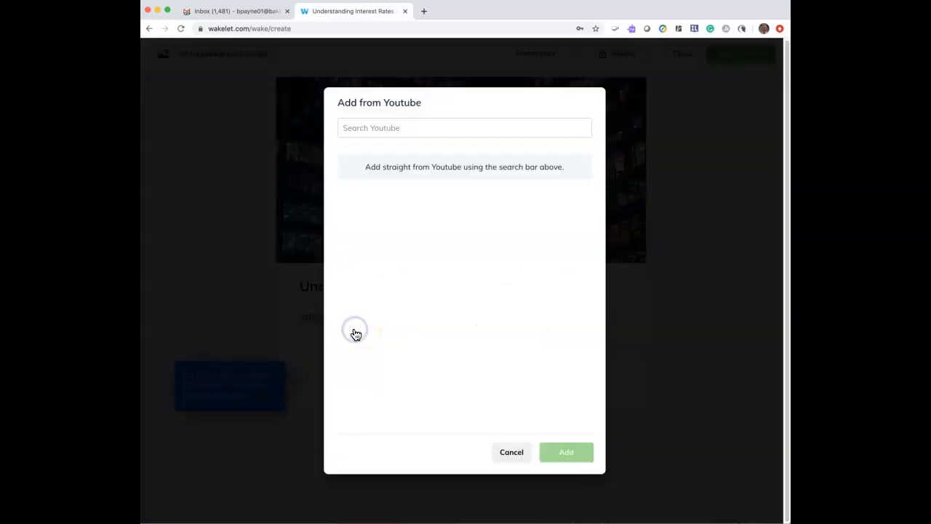
click(364, 124)
text(Ho)
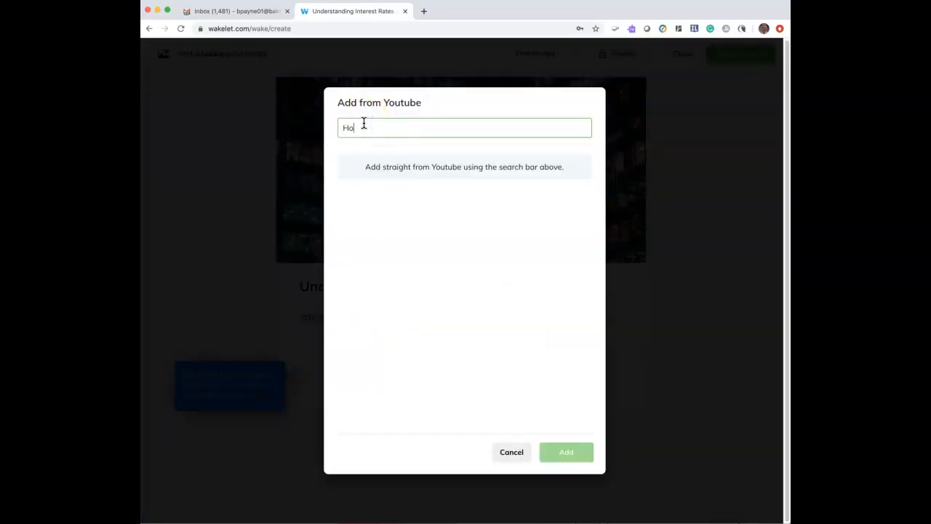
text(w are)
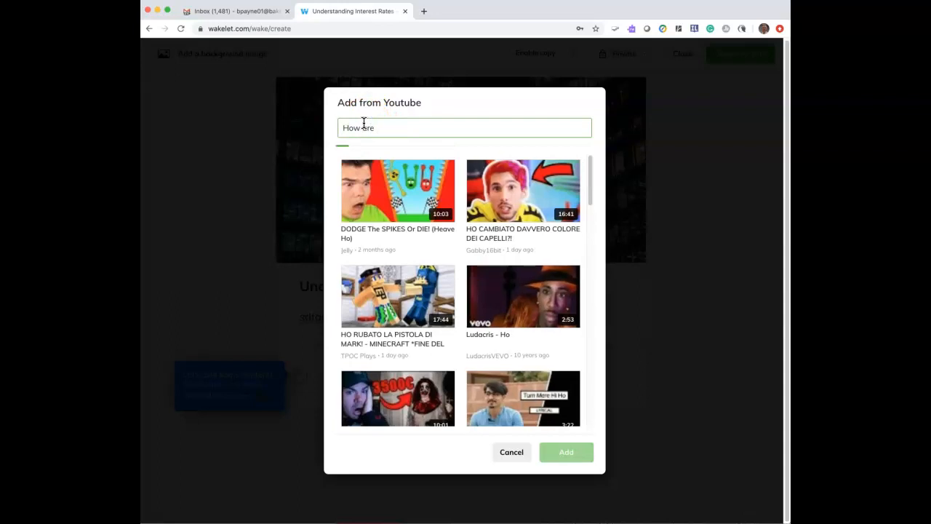
text( interest rates )
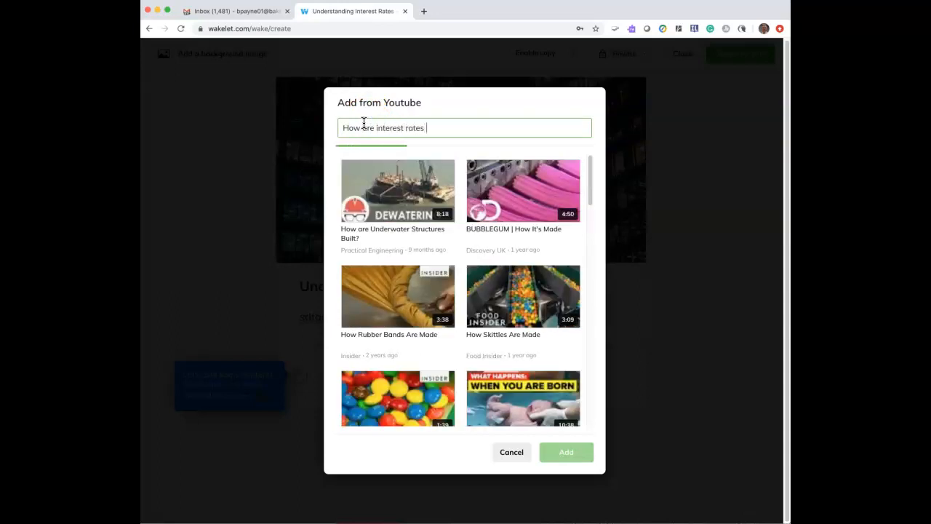
text(c)
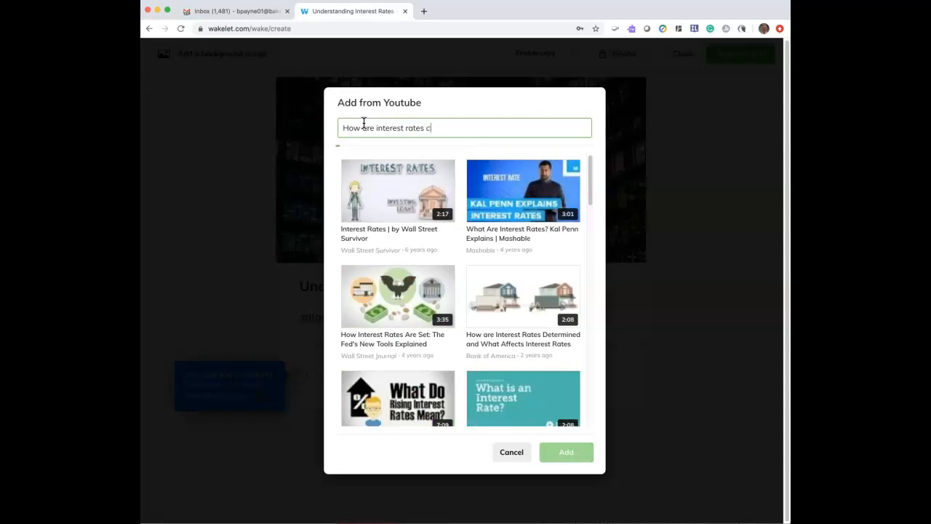
text(reated)
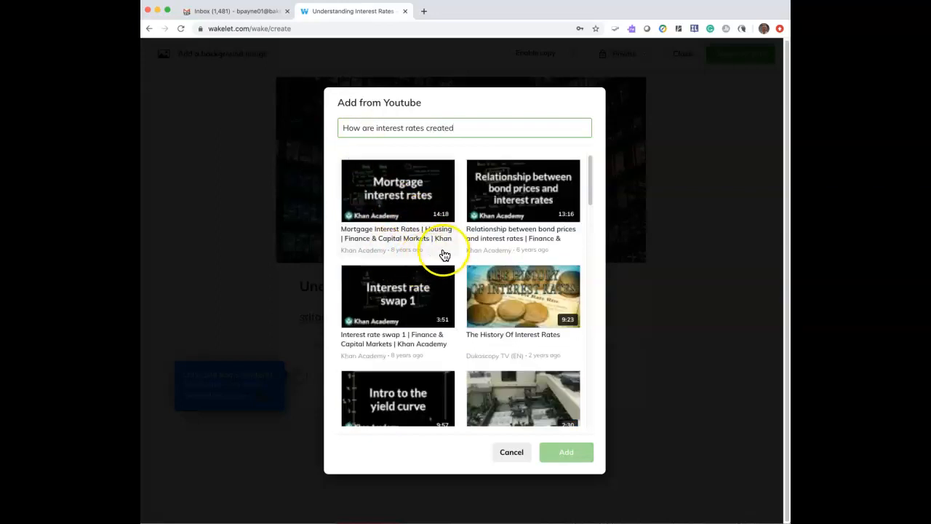
Add the video "The History Of Interest Rates" to the collection and dismiss the saving tip
scroll(420, 262, down, 3)
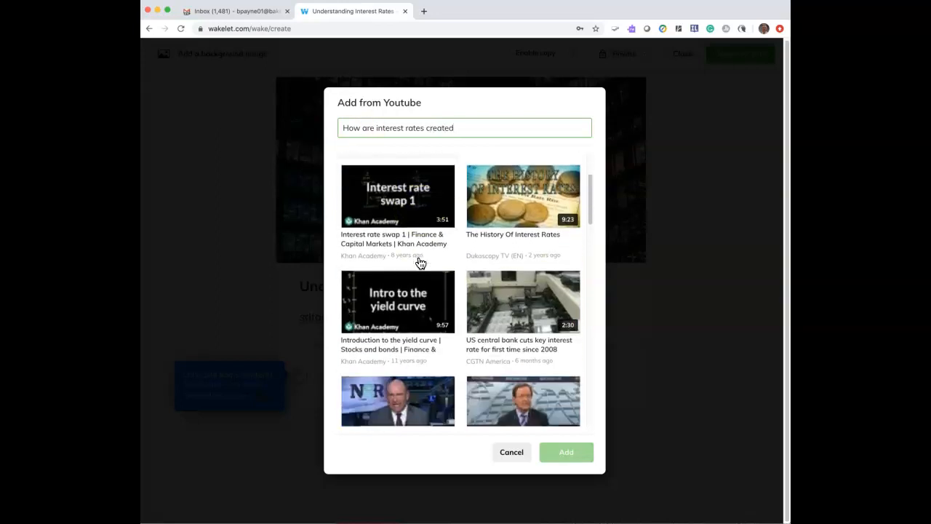
click(526, 198)
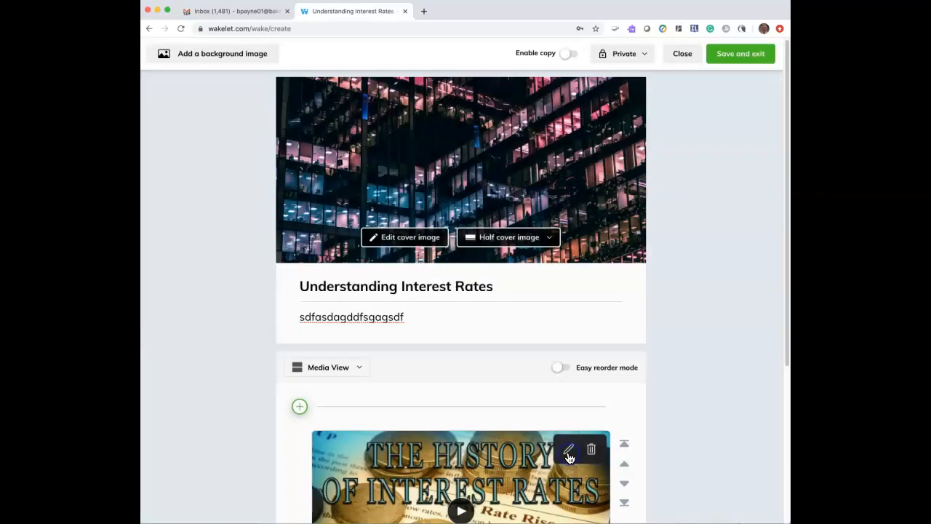
click(568, 453)
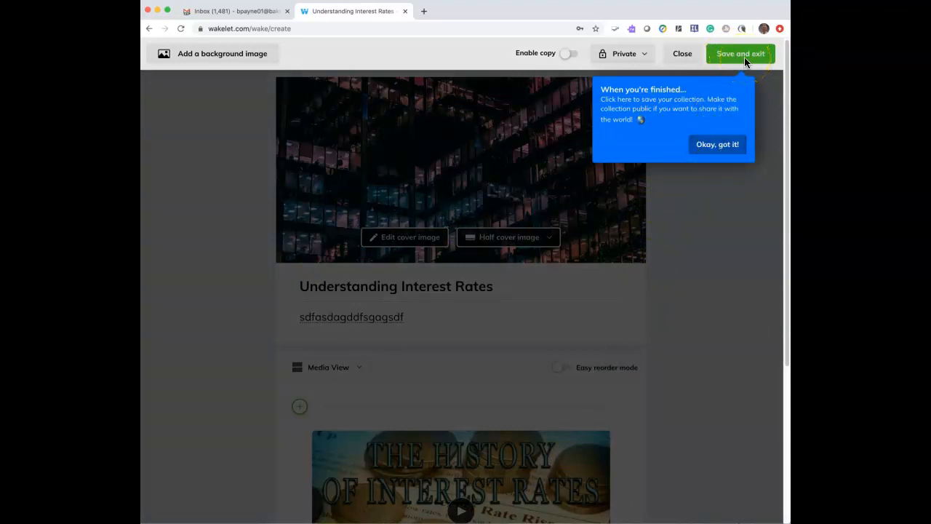
click(718, 145)
scroll(657, 320, down, 4)
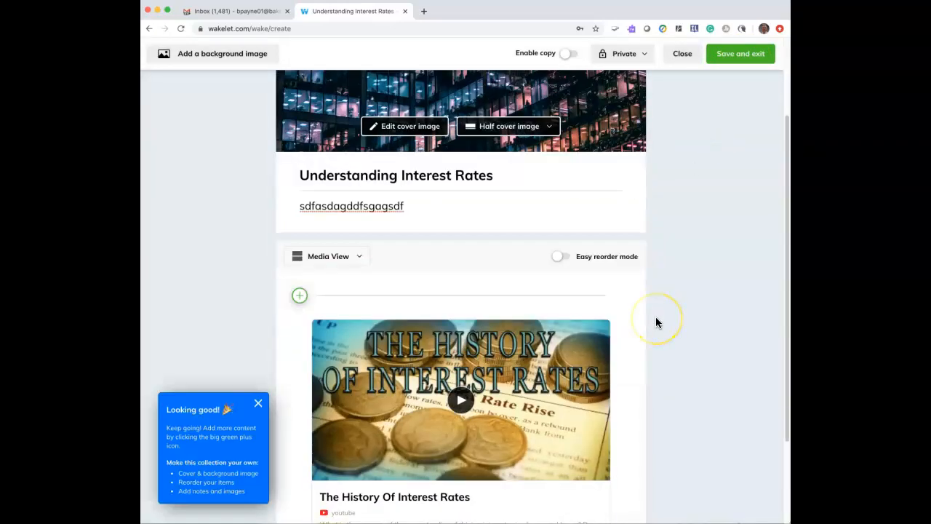
scroll(655, 322, down, 2)
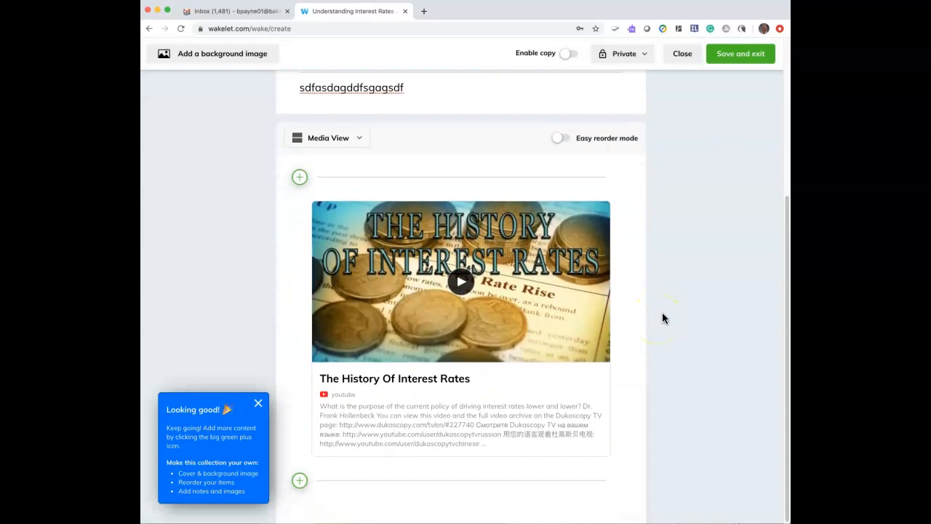
mouse_move(530, 243)
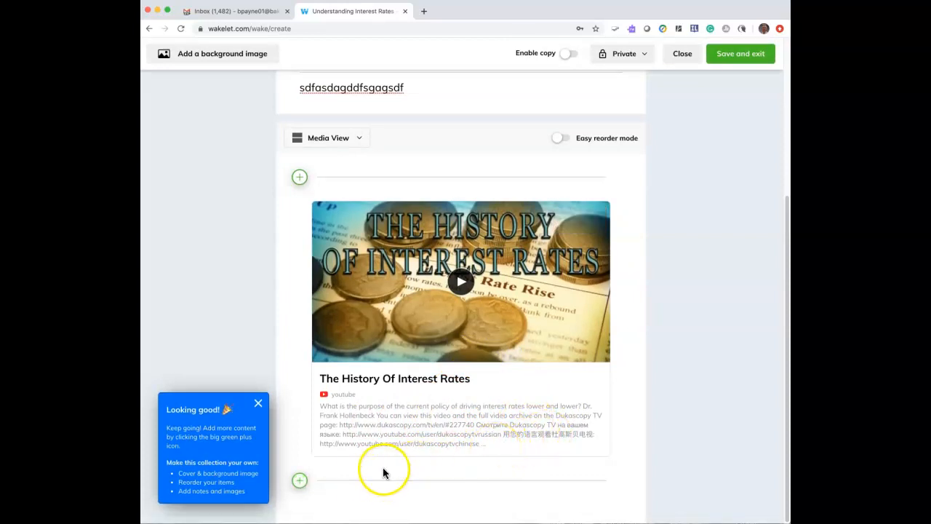
click(300, 481)
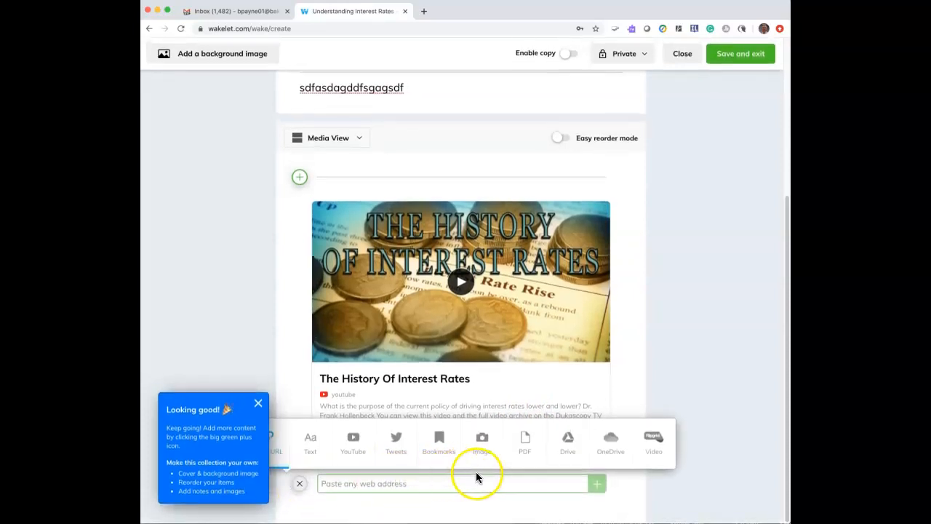
click(395, 441)
click(368, 115)
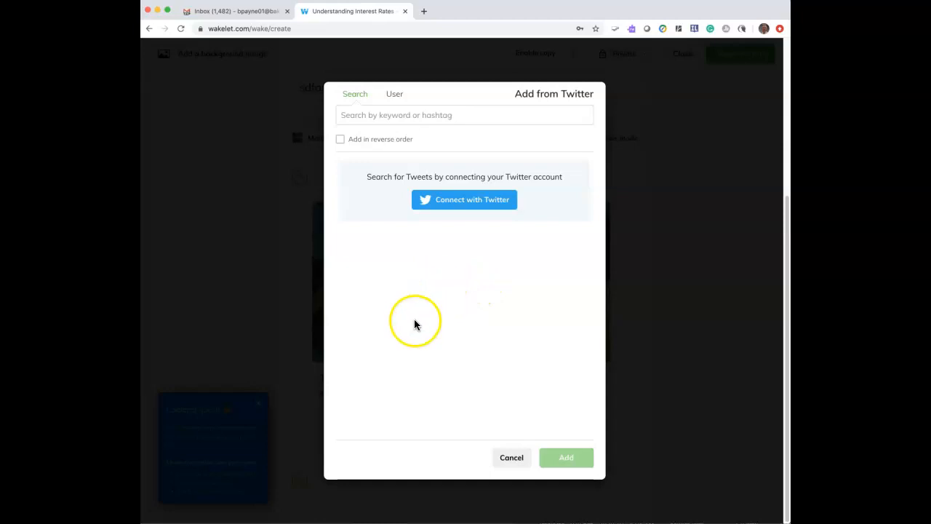
click(511, 459)
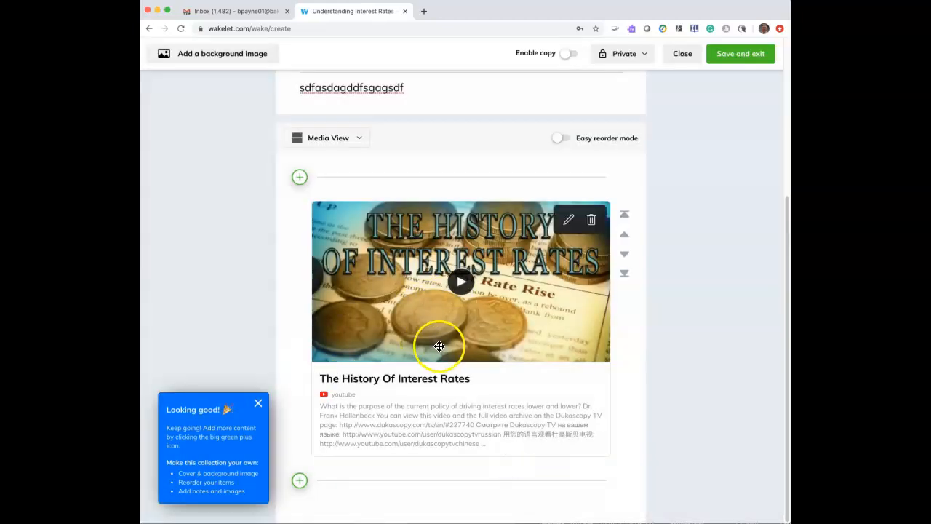
Add the Unsplash library photo of scattered dollar bills below the video, found by searching "Federal Reserve Bank"
scroll(409, 453, down, 1)
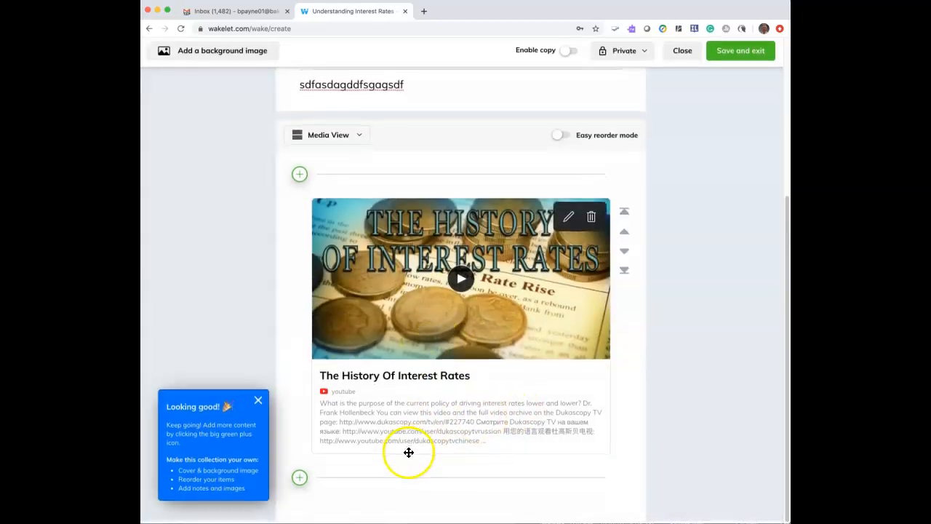
click(300, 478)
click(482, 440)
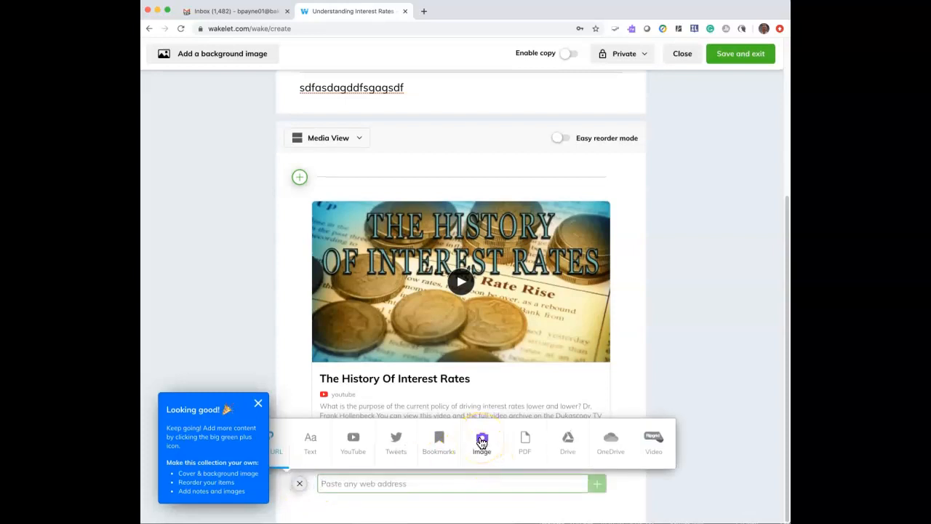
click(481, 440)
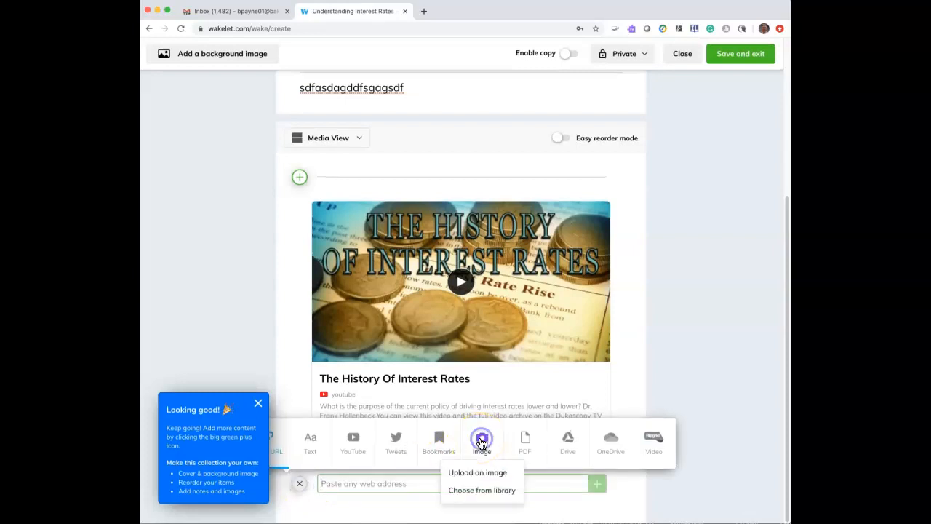
click(479, 492)
click(350, 177)
text(Federal Res)
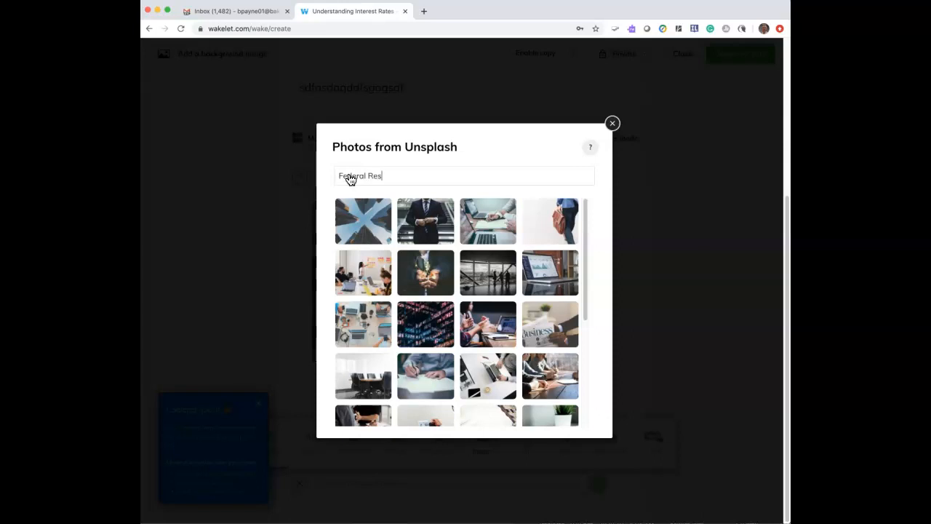
text(erve)
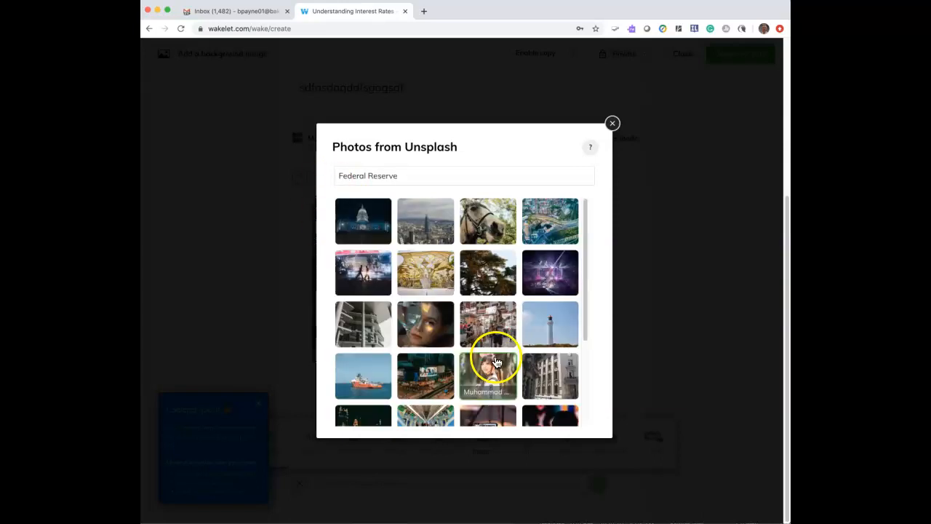
scroll(487, 373, down, 1)
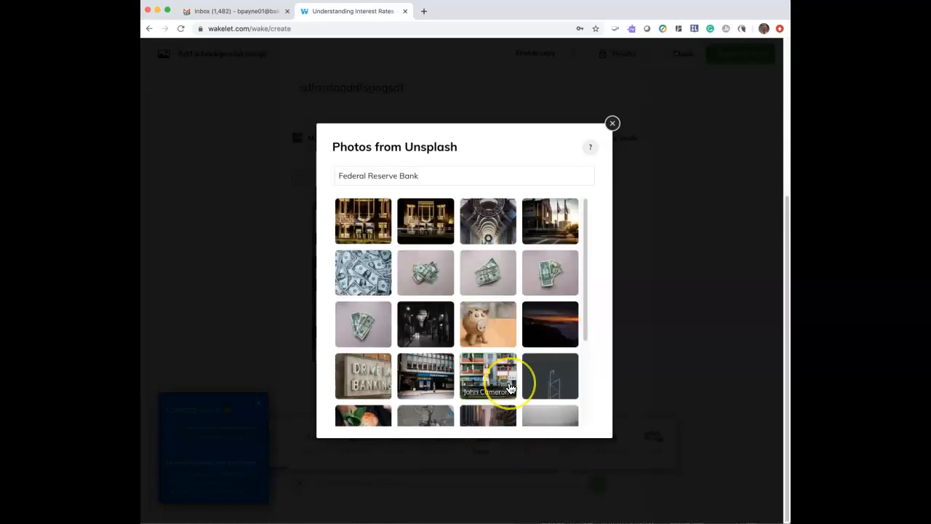
click(514, 385)
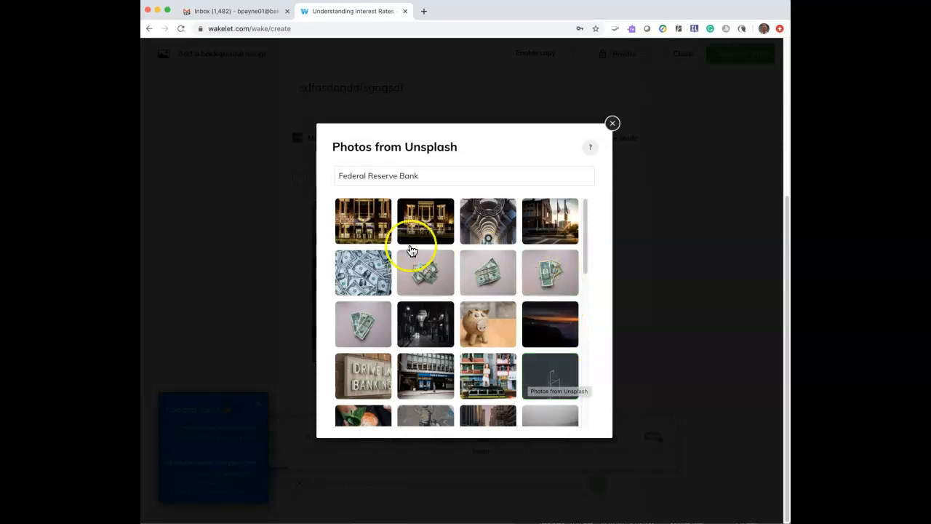
click(359, 273)
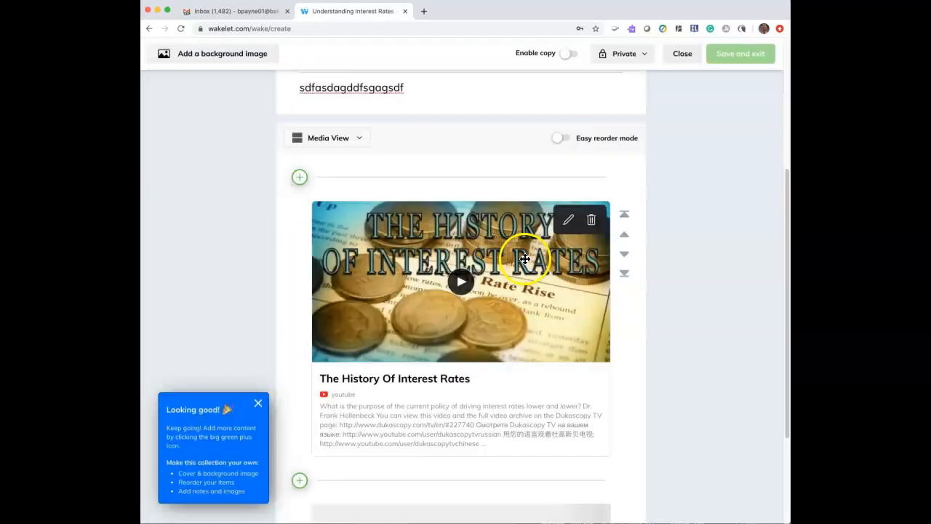
Look over the collection from its cover image down to the dollar-bill photo
scroll(489, 400, down, 3)
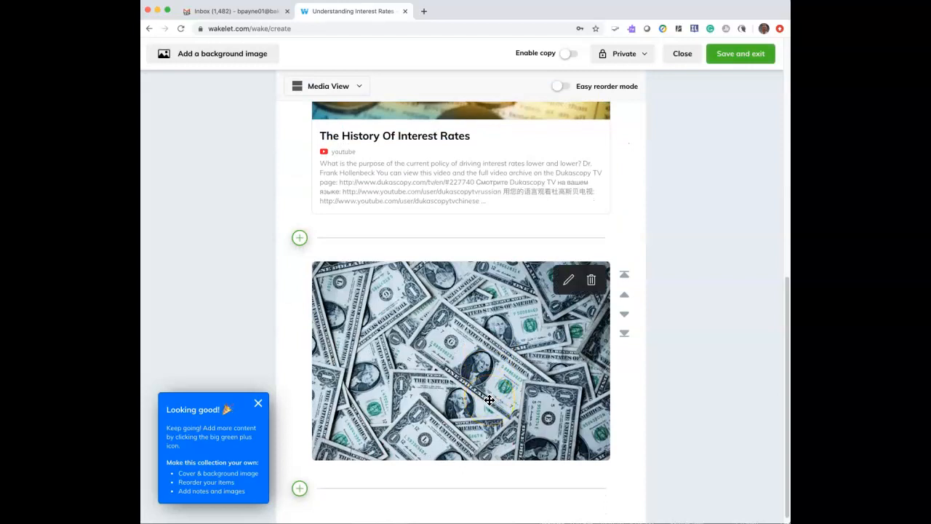
scroll(488, 423, down, 1)
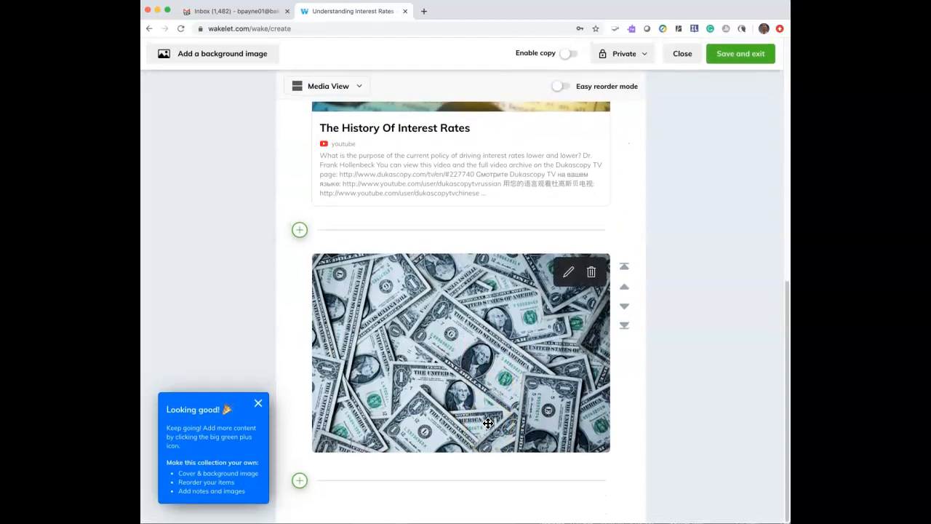
scroll(488, 423, up, 1)
scroll(488, 424, down, 1)
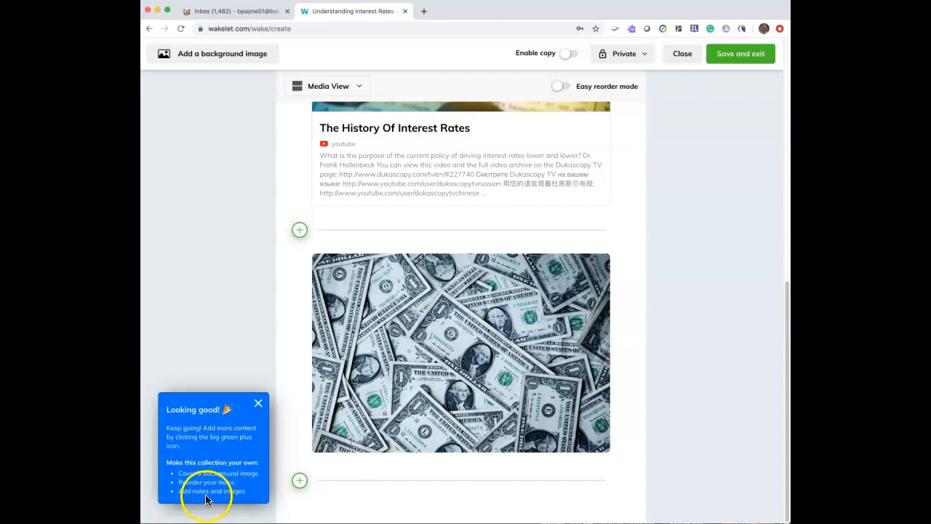
mouse_move(428, 447)
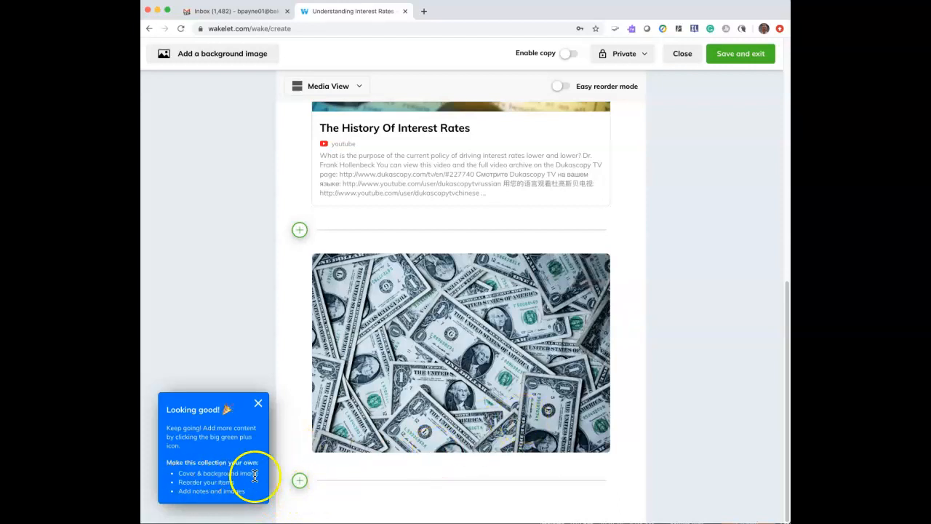
scroll(482, 430, up, 4)
scroll(481, 432, up, 5)
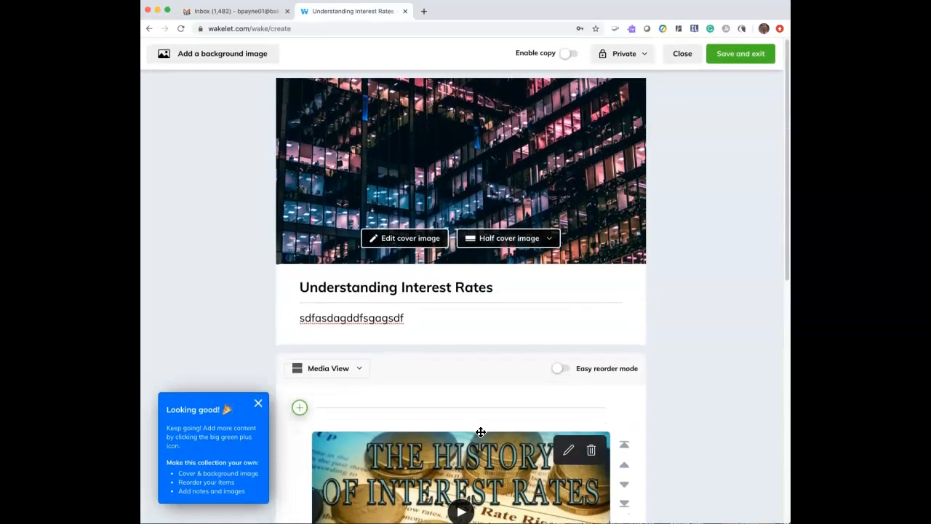
scroll(480, 432, down, 10)
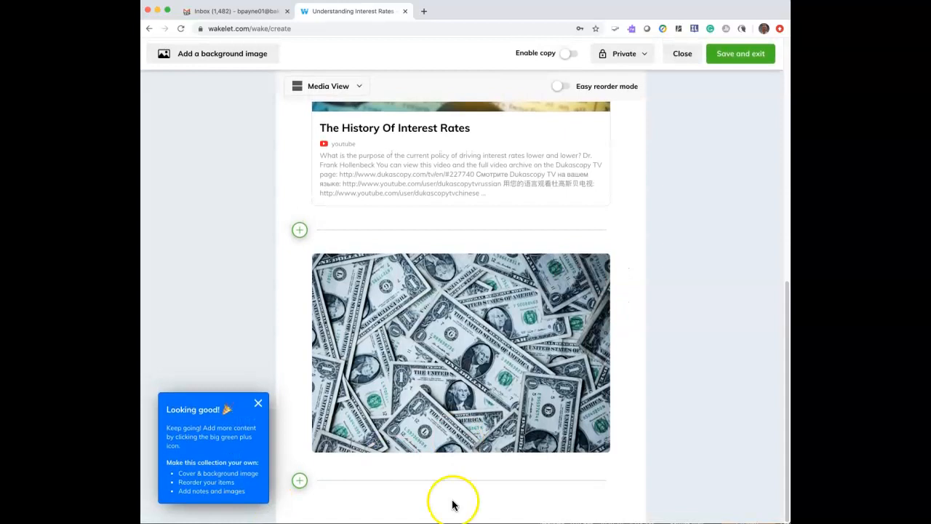
Give the dollar-bill photo the caption "The Federal Reserve . . . . . . ." and save it
mouse_move(474, 350)
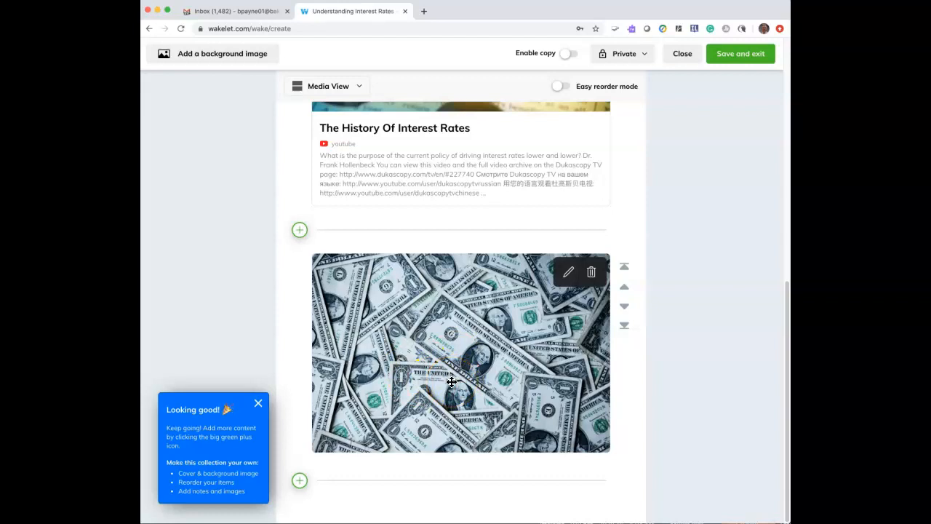
click(569, 275)
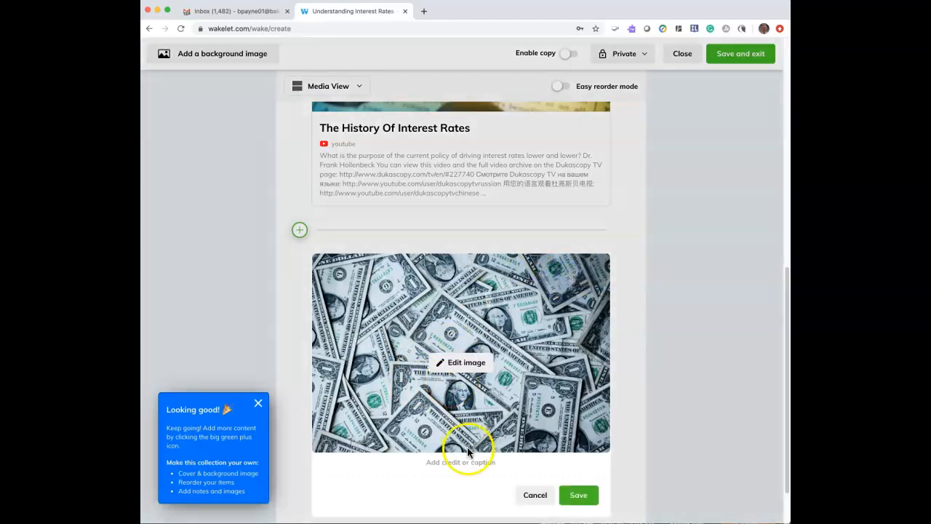
scroll(467, 446, down, 1)
scroll(467, 451, down, 1)
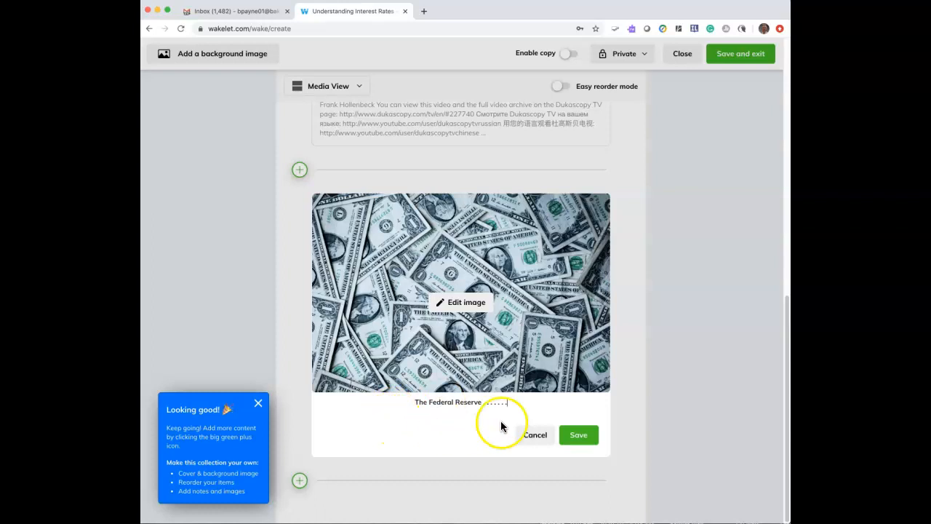
click(580, 436)
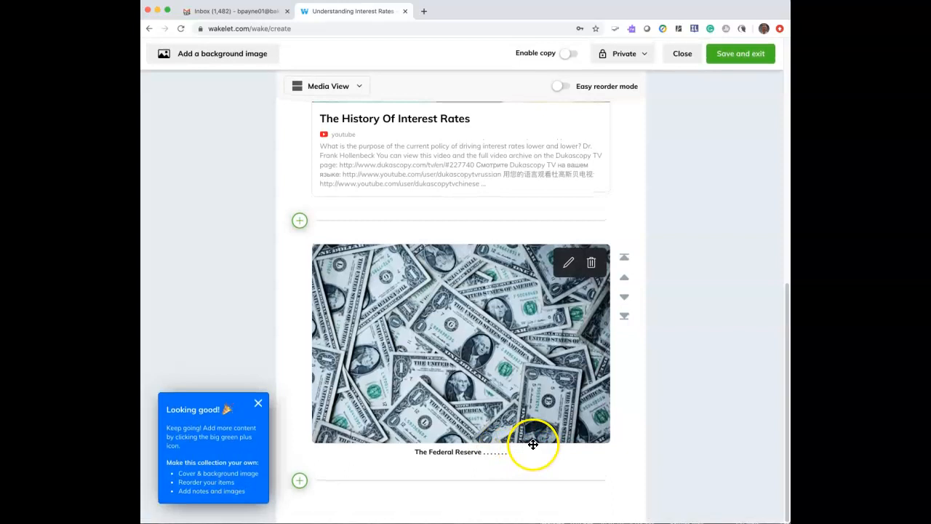
Upload the Desktop file "CNOW Student Access Guide (1).pdf" as a PDF item below the dollar-bill photo
click(301, 483)
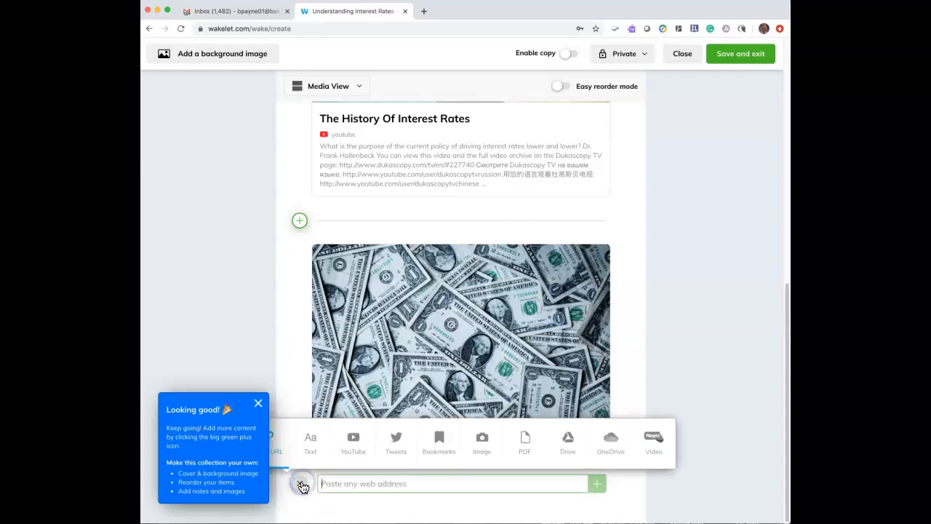
click(525, 440)
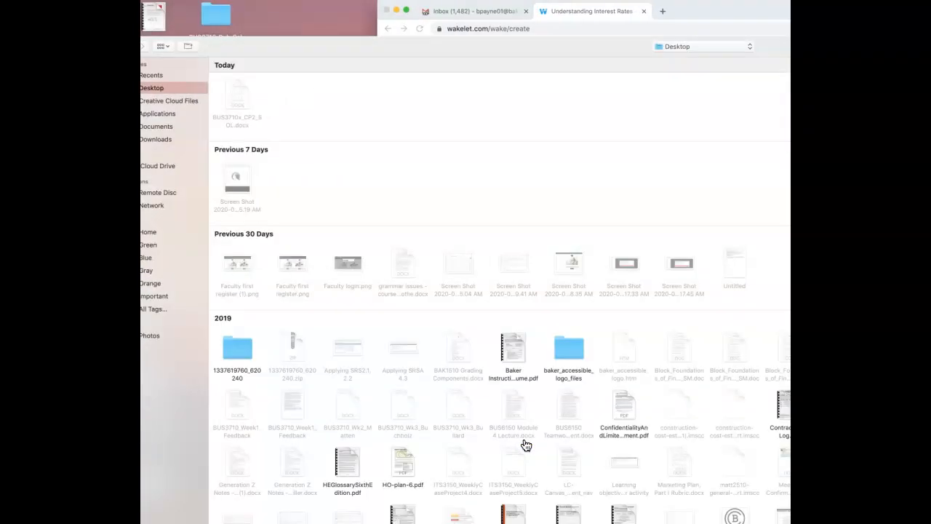
scroll(447, 445, down, 5)
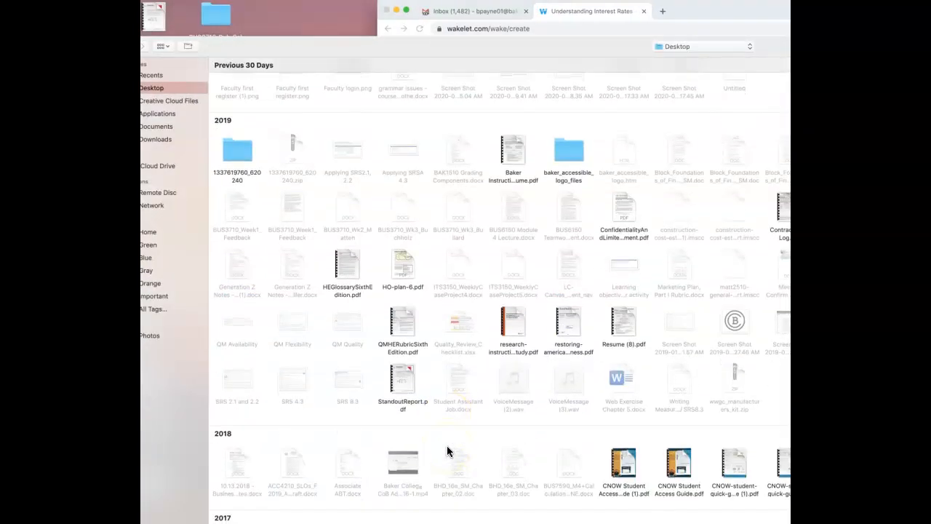
scroll(446, 451, down, 1)
scroll(447, 451, down, 3)
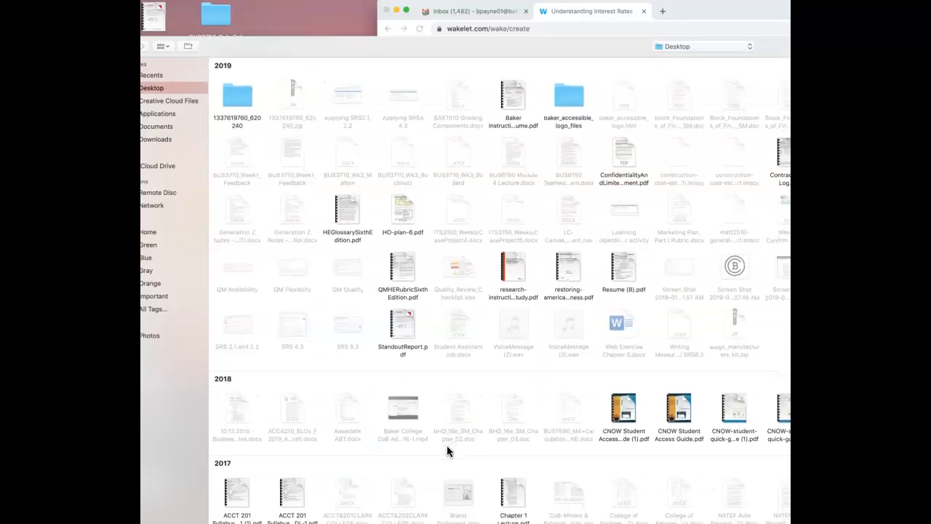
scroll(448, 451, down, 1)
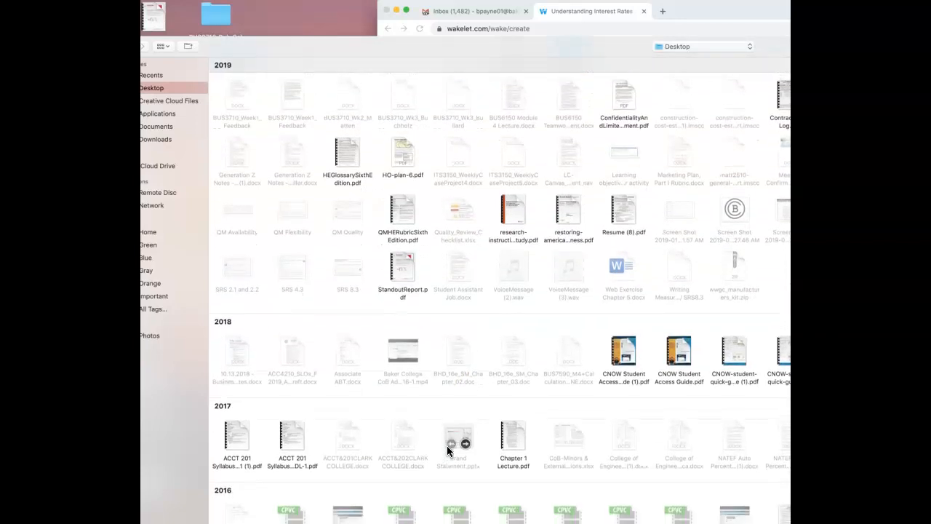
click(622, 348)
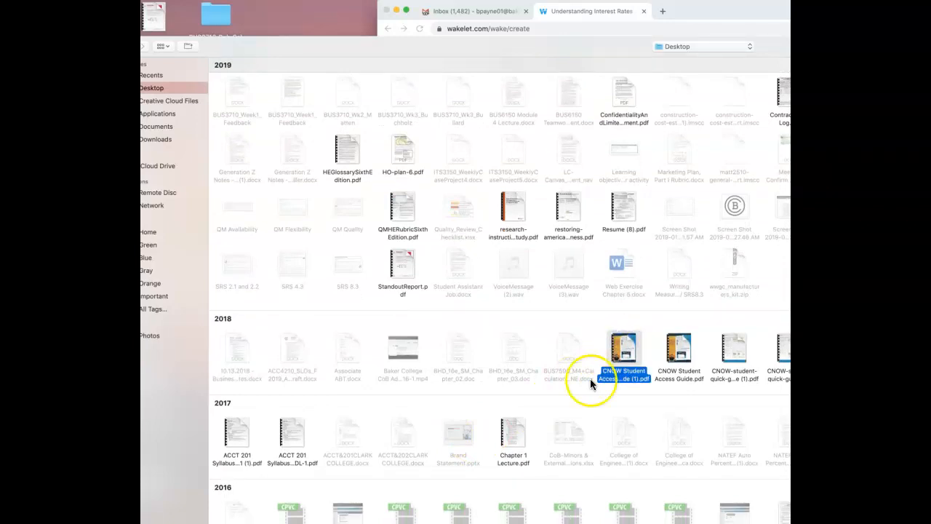
key(Return)
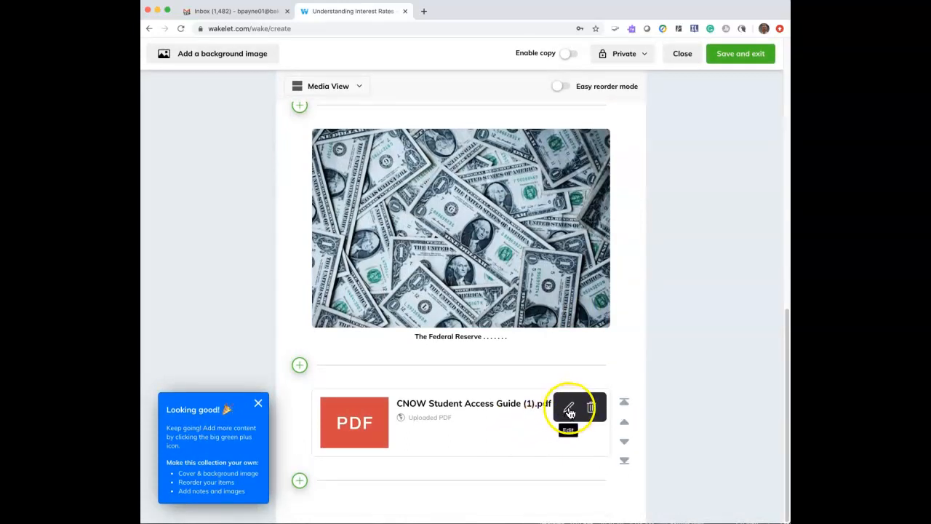
Try to shorten the uploaded PDF item's title to "CNOW Student Access Guide"
click(570, 411)
mouse_move(552, 405)
mouse_down()
mouse_move(484, 402)
mouse_move(518, 404)
mouse_up()
key(BackSpace)
click(427, 437)
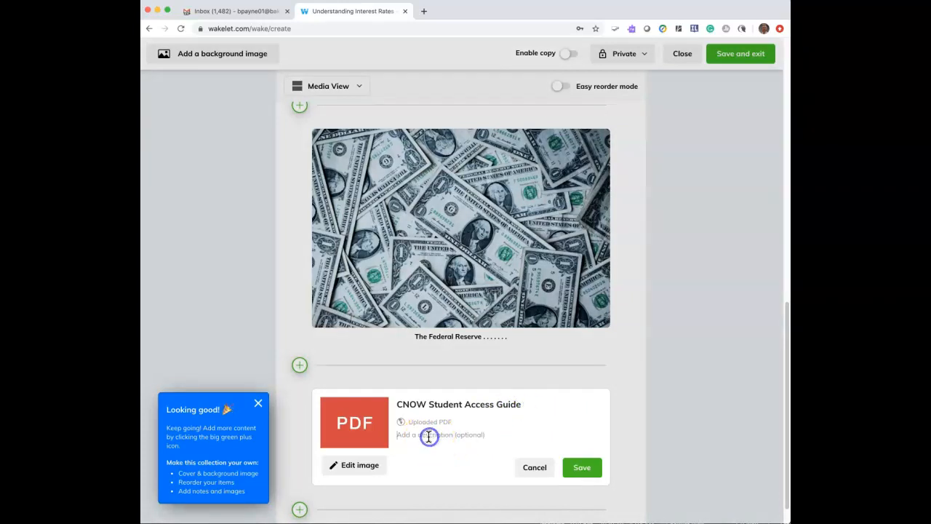
Look through the image options for the PDF item and discard the edits made to it
click(357, 467)
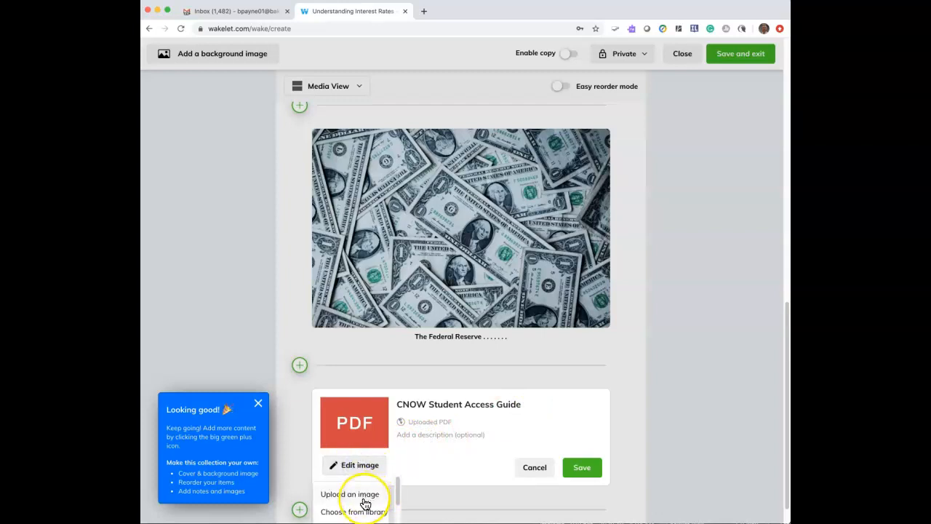
scroll(363, 501, down, 2)
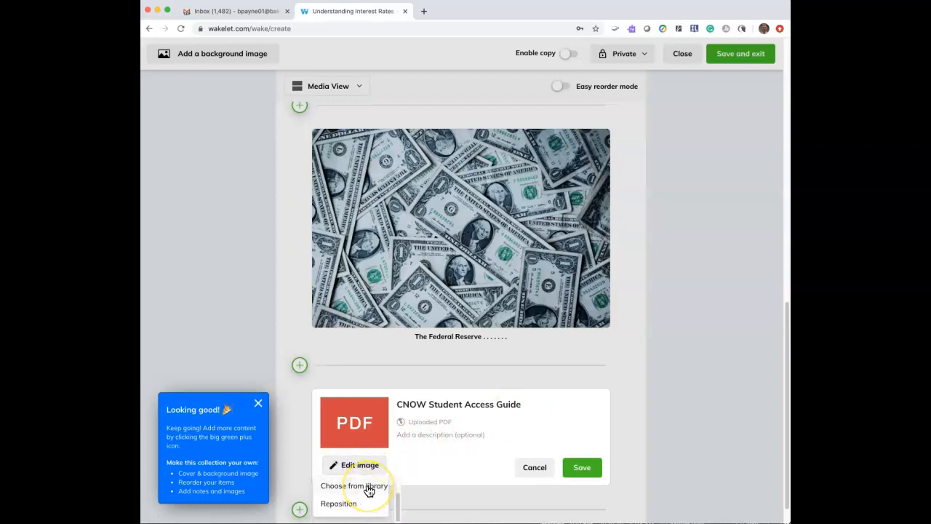
scroll(367, 492, up, 2)
click(348, 492)
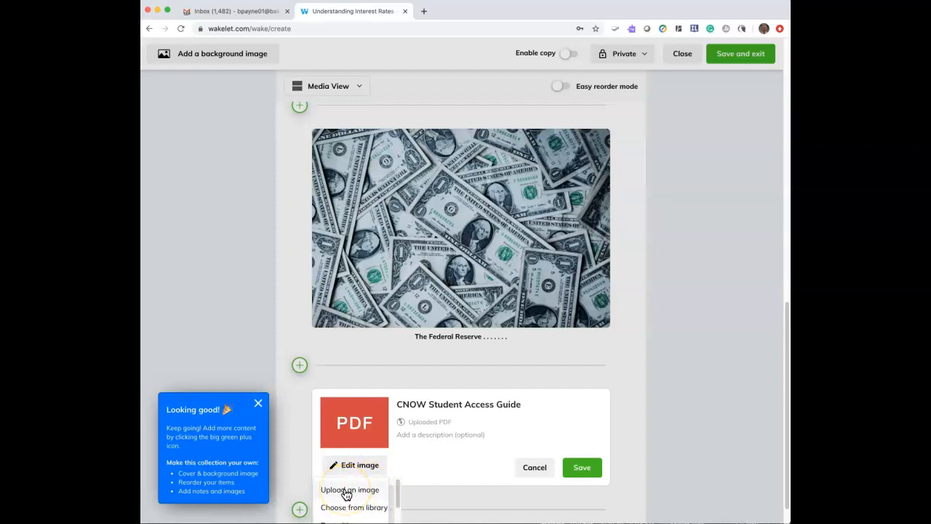
scroll(347, 494, down, 2)
click(343, 505)
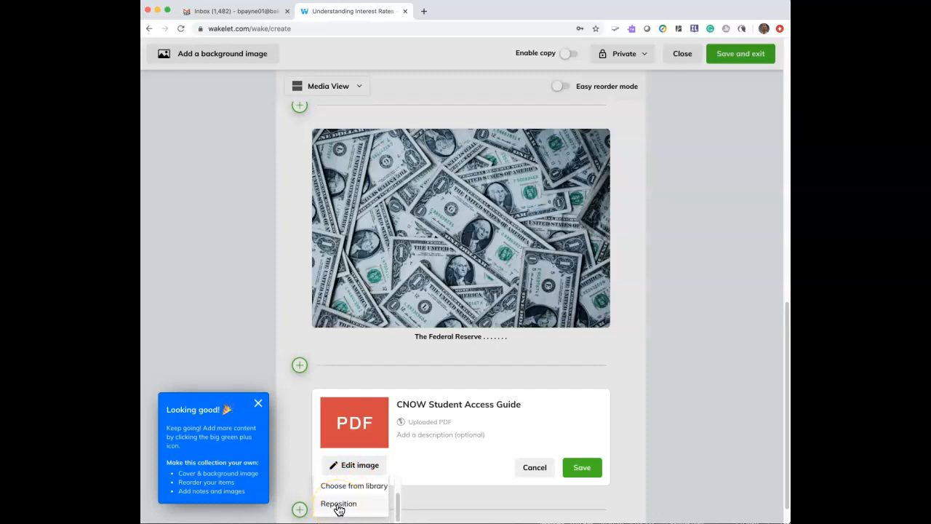
scroll(339, 511, up, 1)
click(529, 472)
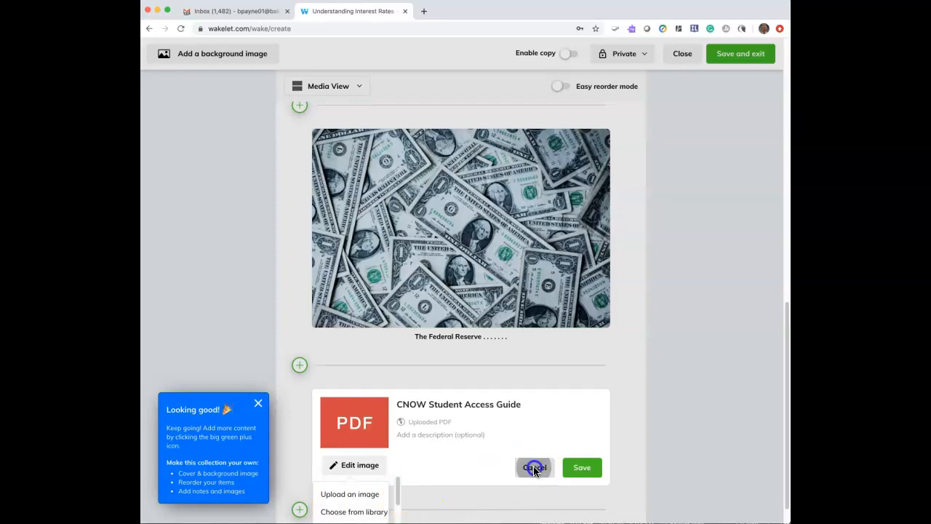
Try to reposition the image of the video item "The History Of Interest Rates" and cancel the adjustment
scroll(533, 465, up, 5)
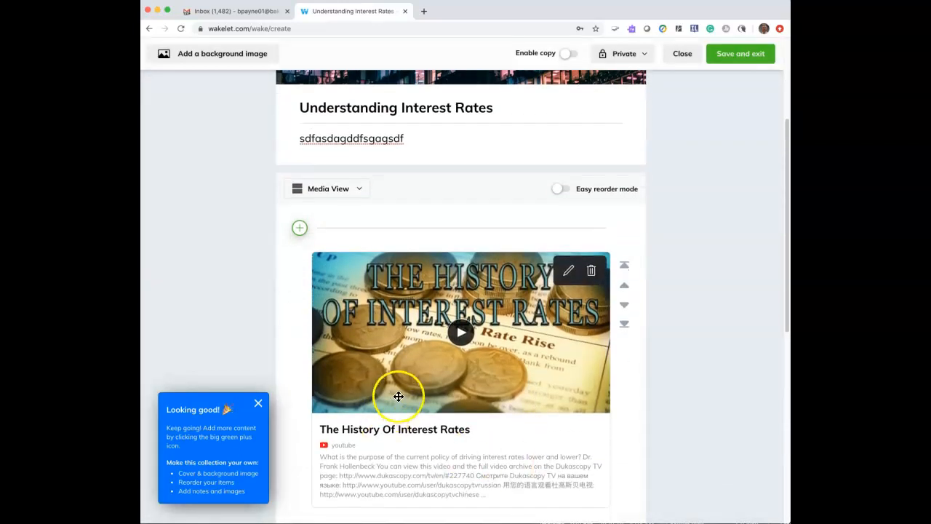
scroll(364, 393, down, 1)
scroll(363, 393, down, 1)
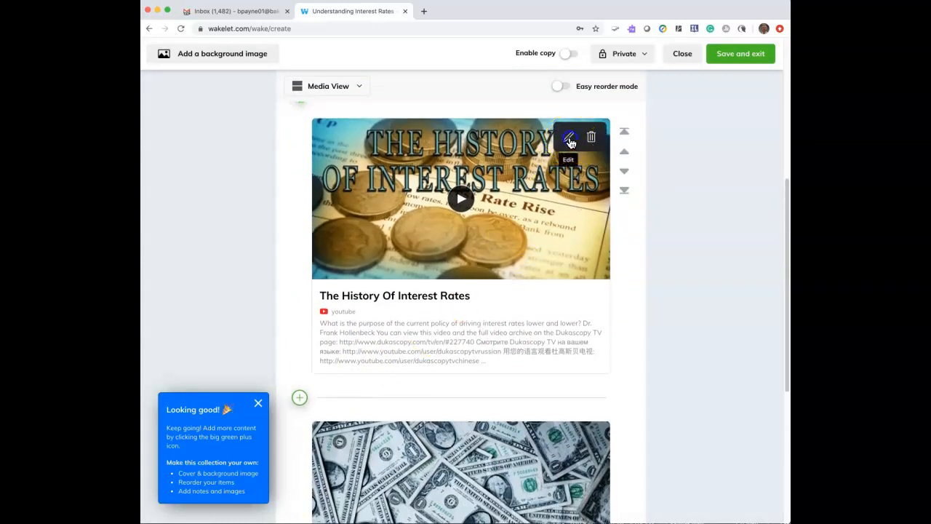
click(570, 138)
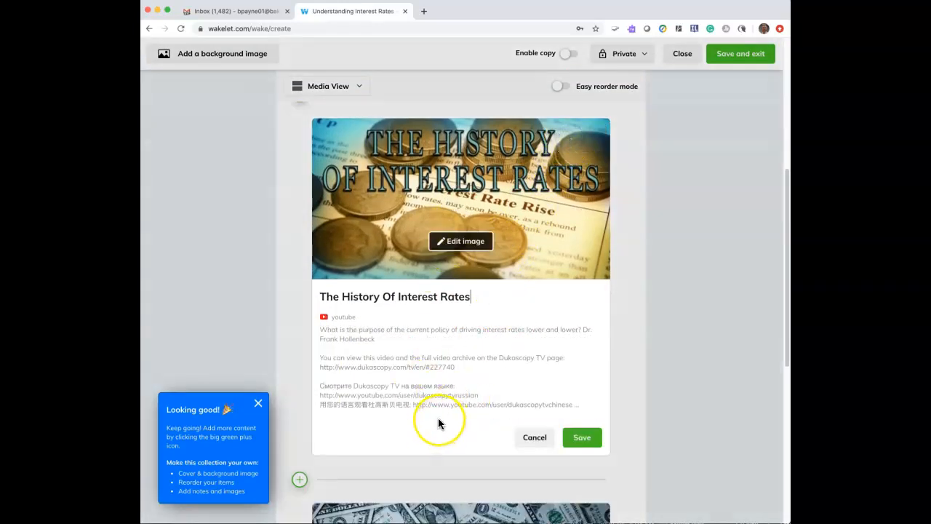
scroll(438, 422, down, 2)
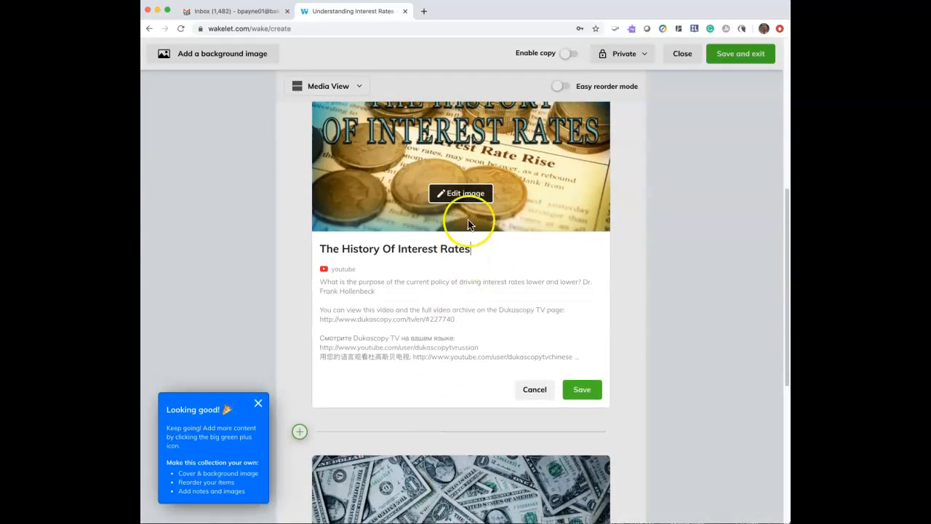
click(458, 194)
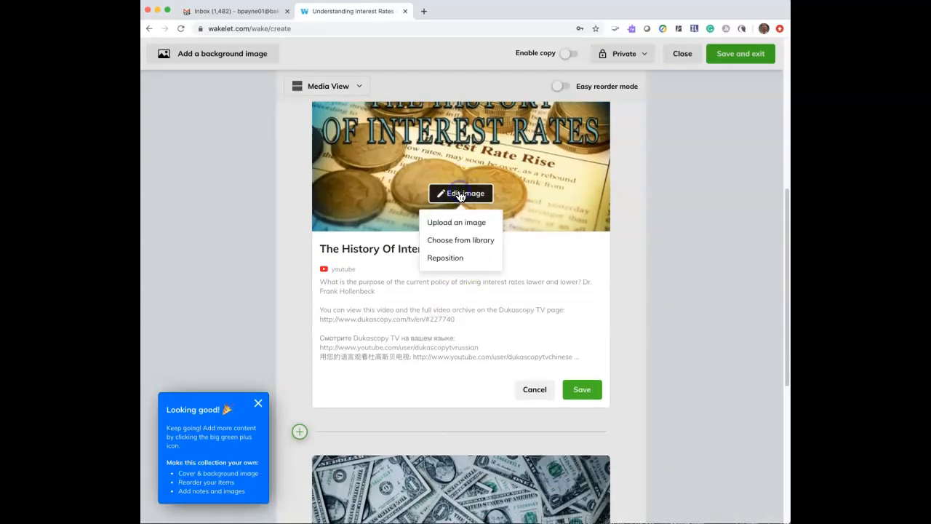
click(442, 260)
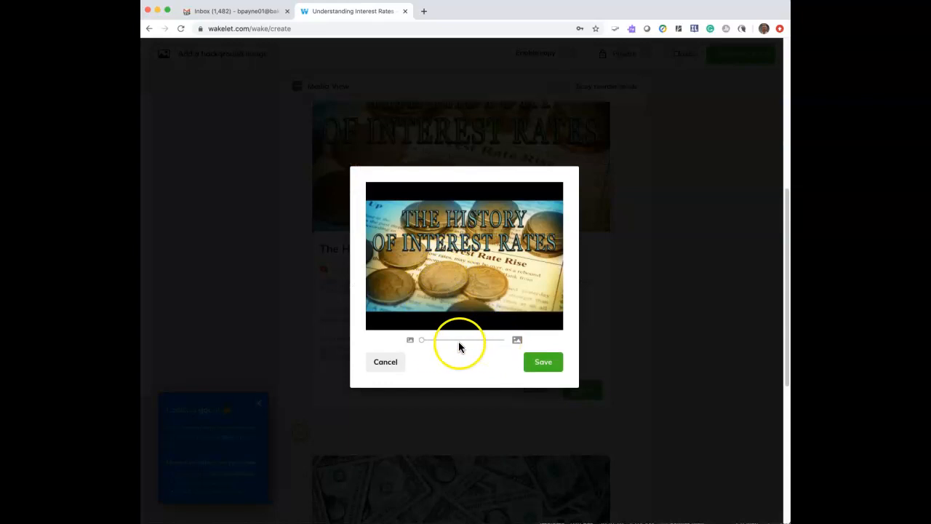
mouse_move(422, 339)
mouse_down()
mouse_move(458, 341)
mouse_move(421, 342)
mouse_up()
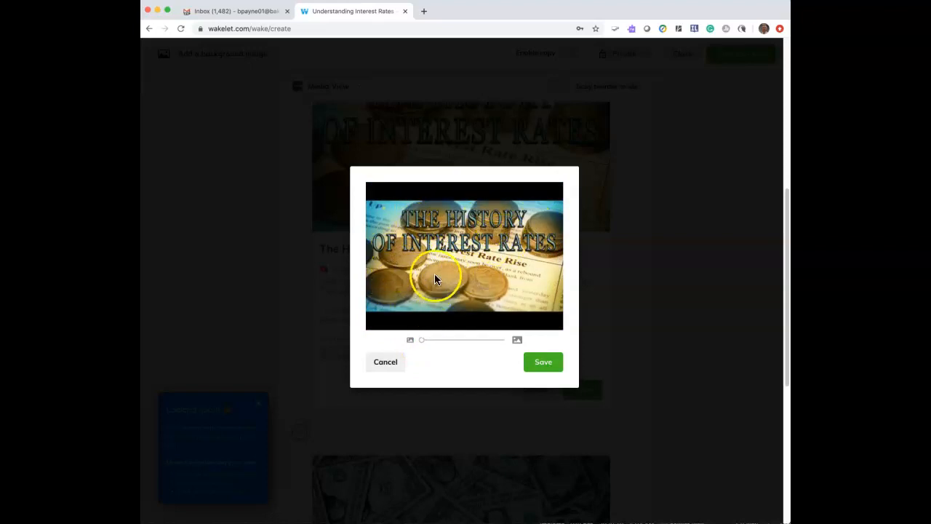
drag(384, 303, 427, 302)
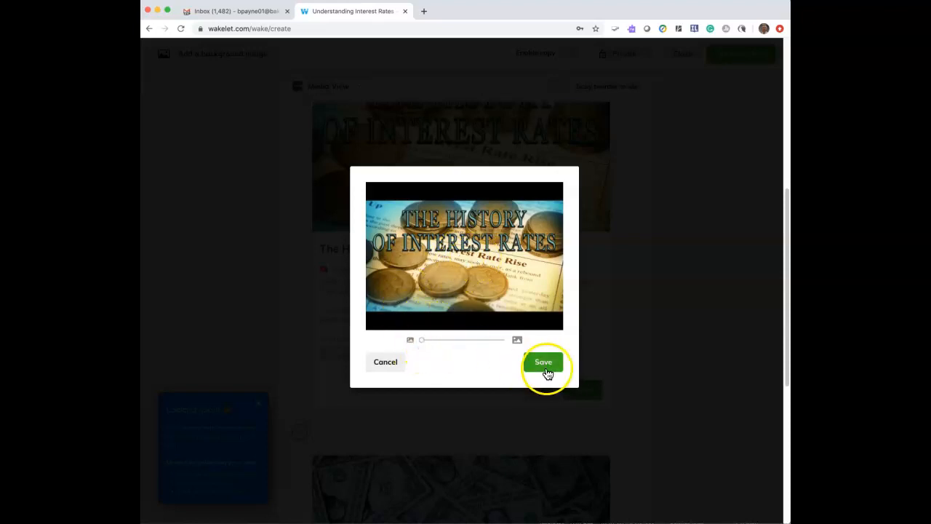
click(384, 367)
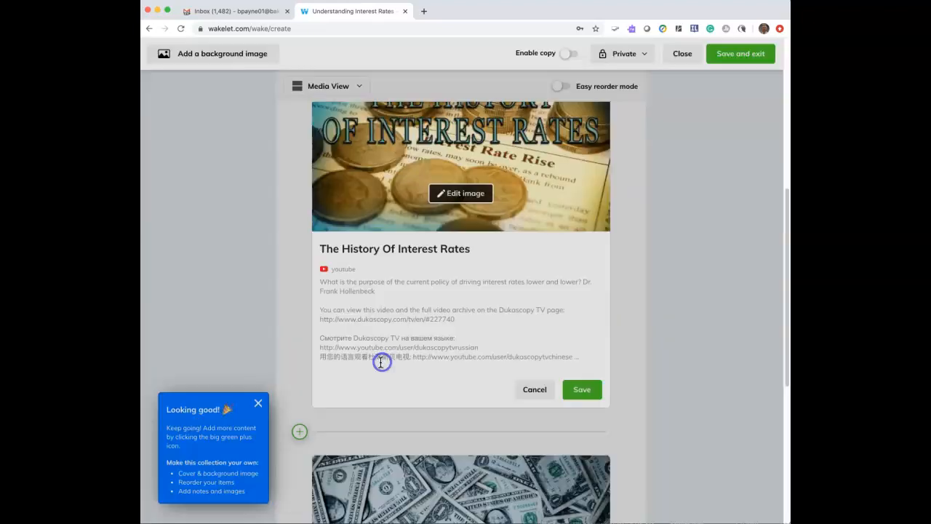
Save the video item "The History Of Interest Rates" and leave its editing mode
scroll(440, 390, down, 3)
scroll(439, 390, down, 4)
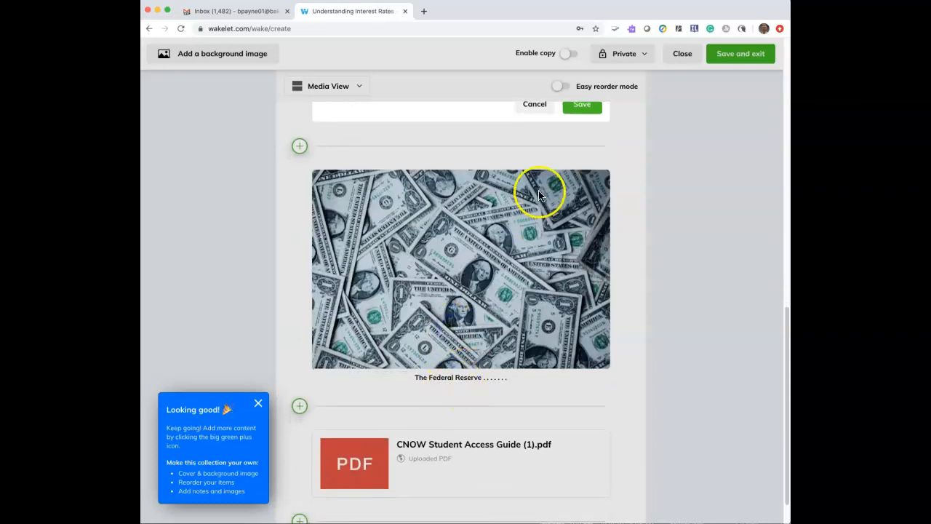
scroll(554, 191, up, 1)
scroll(552, 190, up, 1)
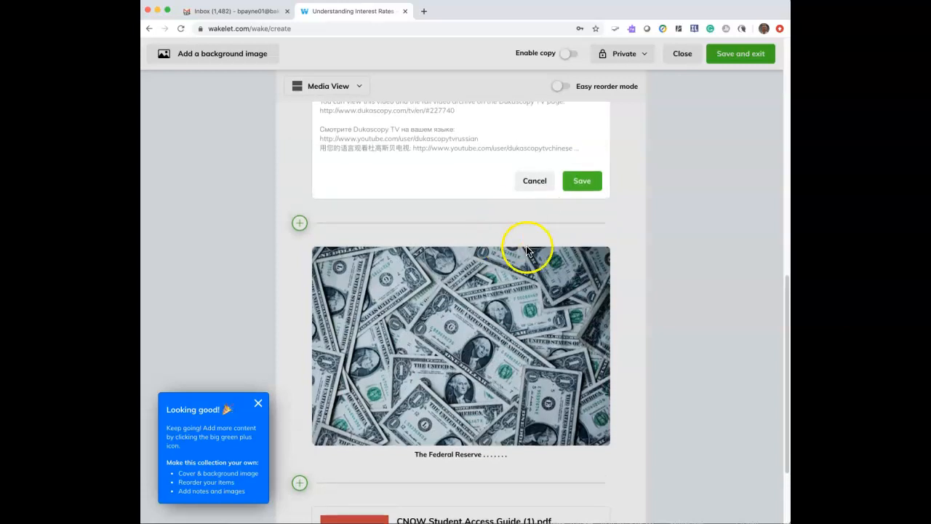
click(581, 183)
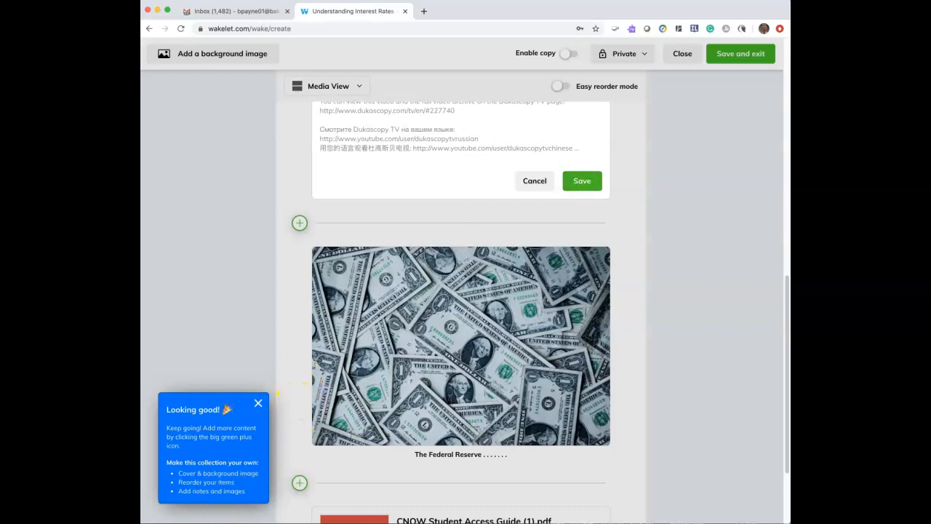
click(176, 267)
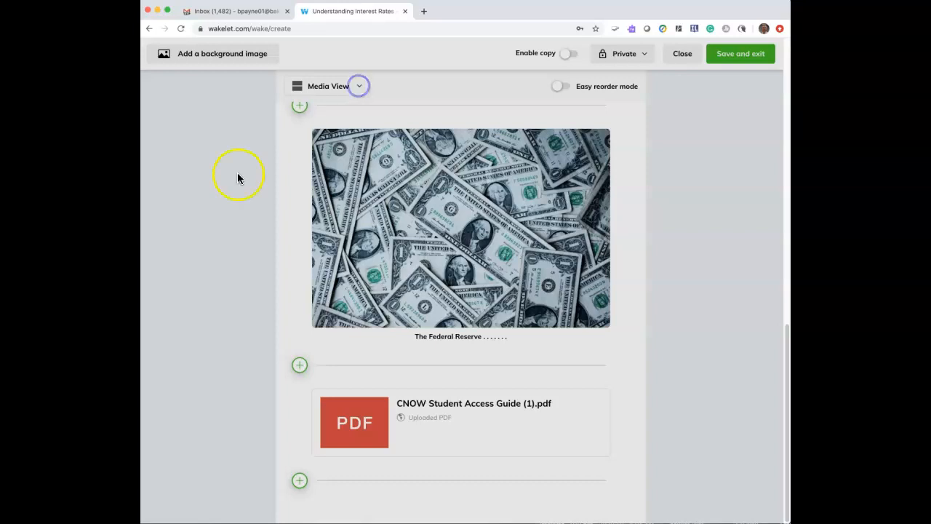
Review the collection's available layouts, including Compact View, Grid View and Mood board, and keep Media View
scroll(361, 372, up, 10)
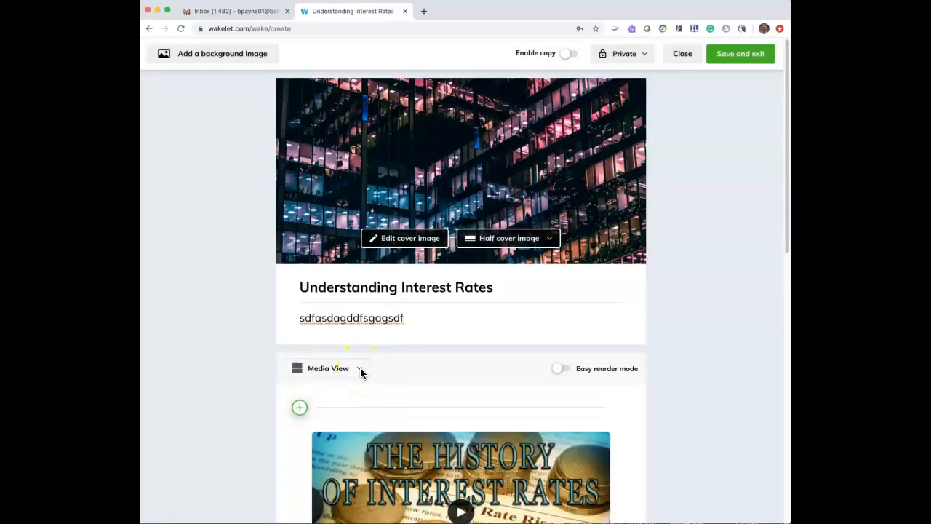
click(359, 370)
scroll(381, 412, down, 1)
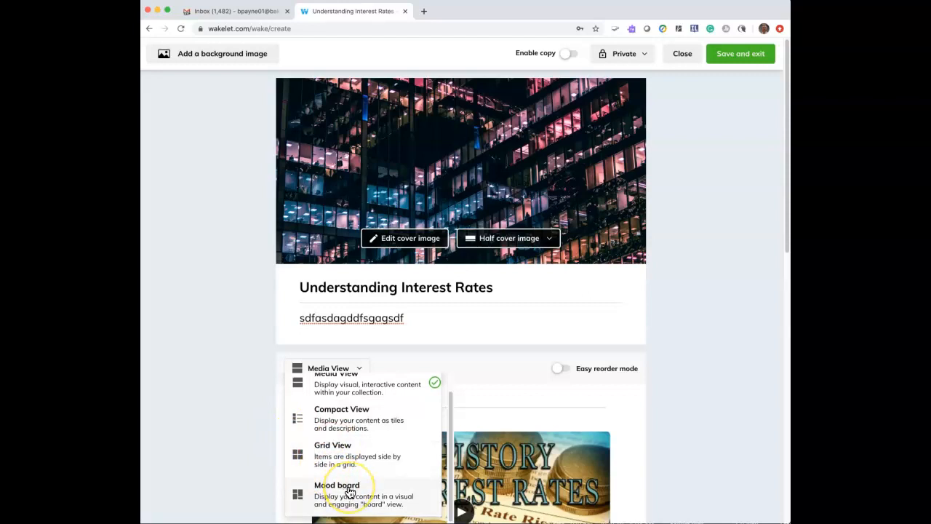
scroll(349, 492, up, 1)
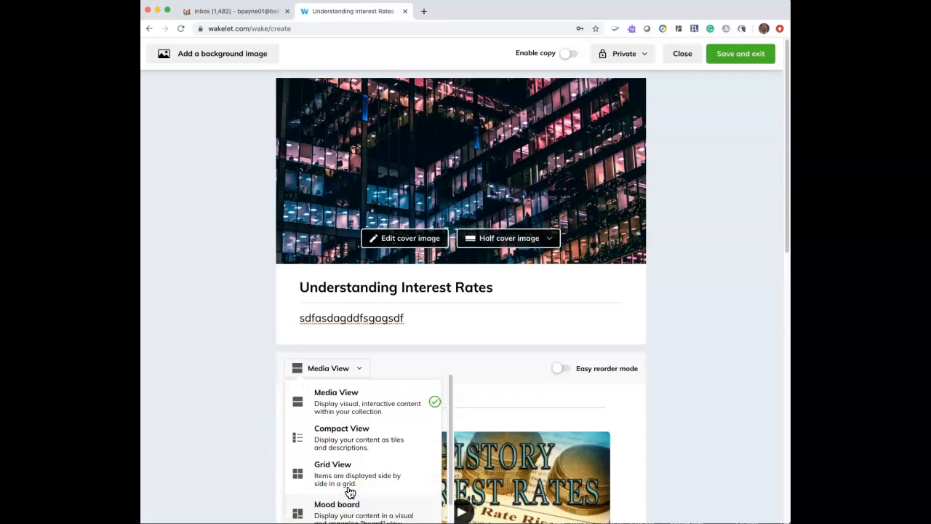
click(377, 397)
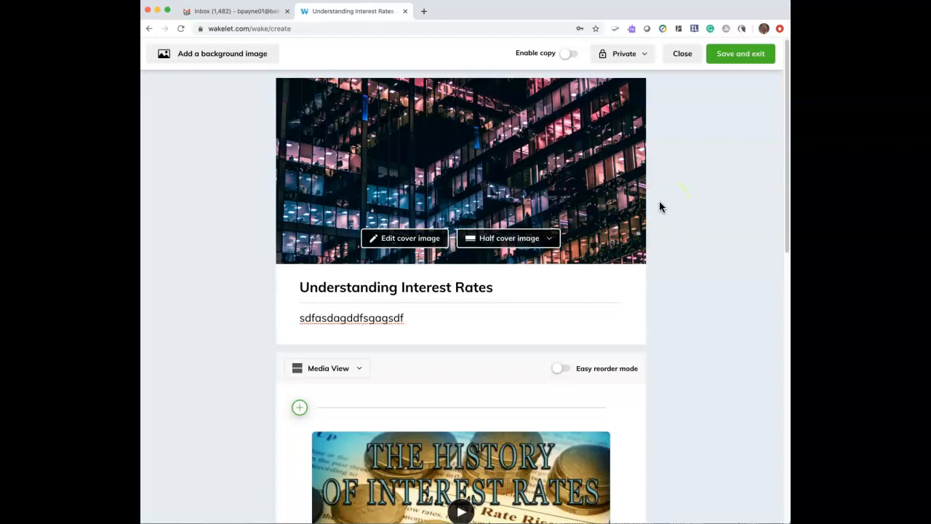
Set the collection's visibility to Public so everyone can see it
click(645, 57)
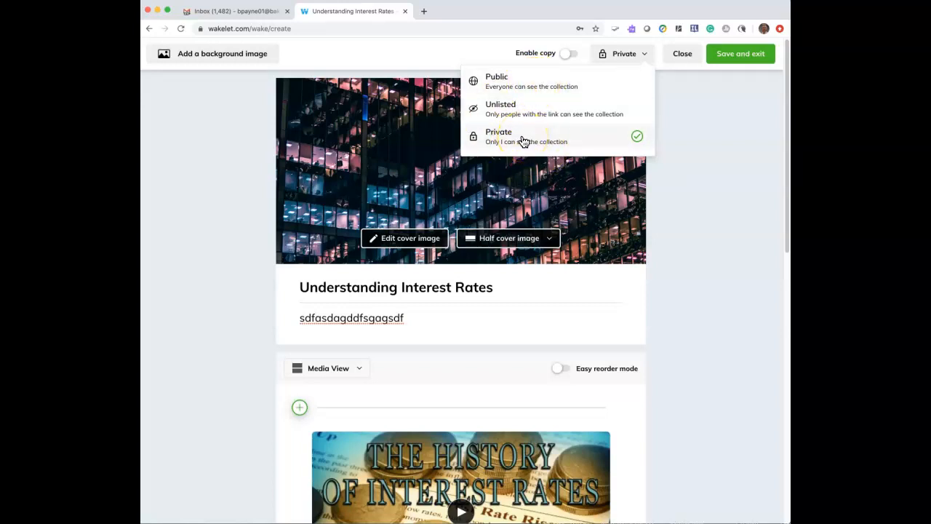
click(540, 89)
click(539, 88)
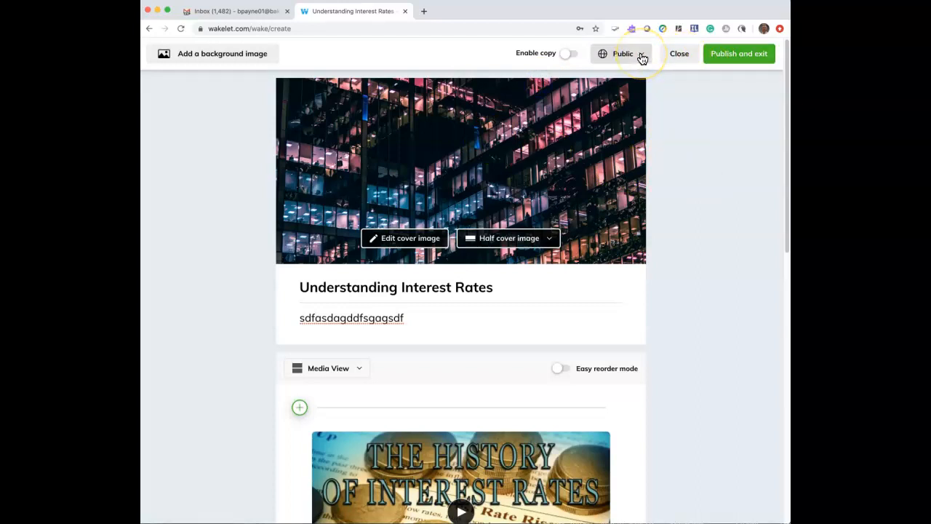
Publish the collection, decline the Surf School invitation and dismiss the Surf School tip
click(740, 61)
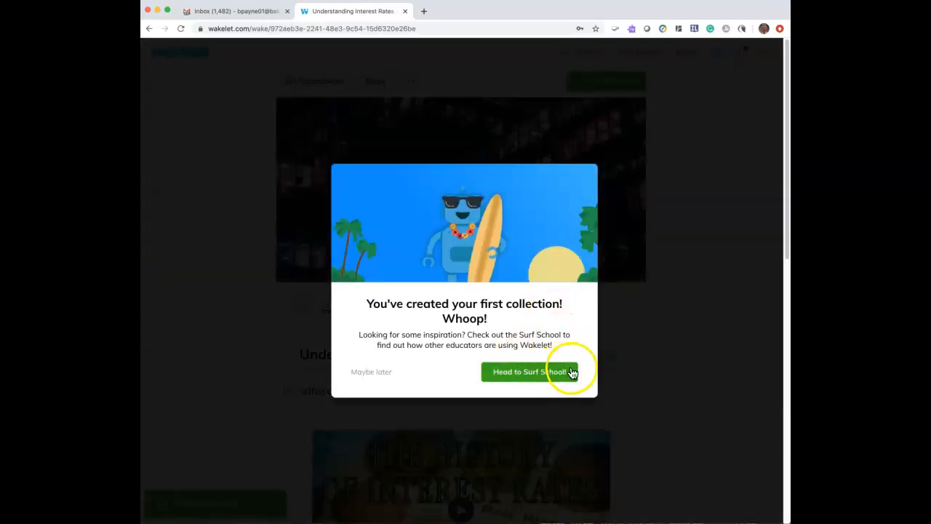
click(361, 374)
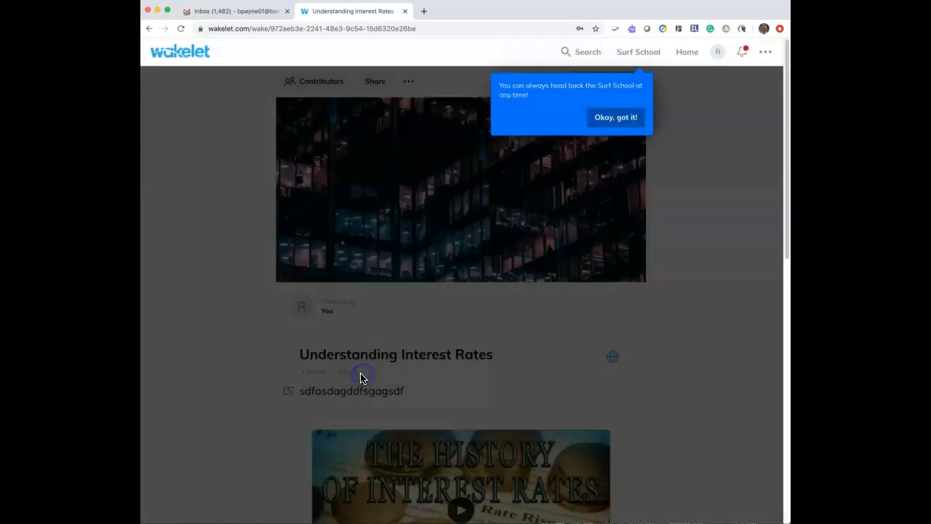
click(629, 120)
click(601, 249)
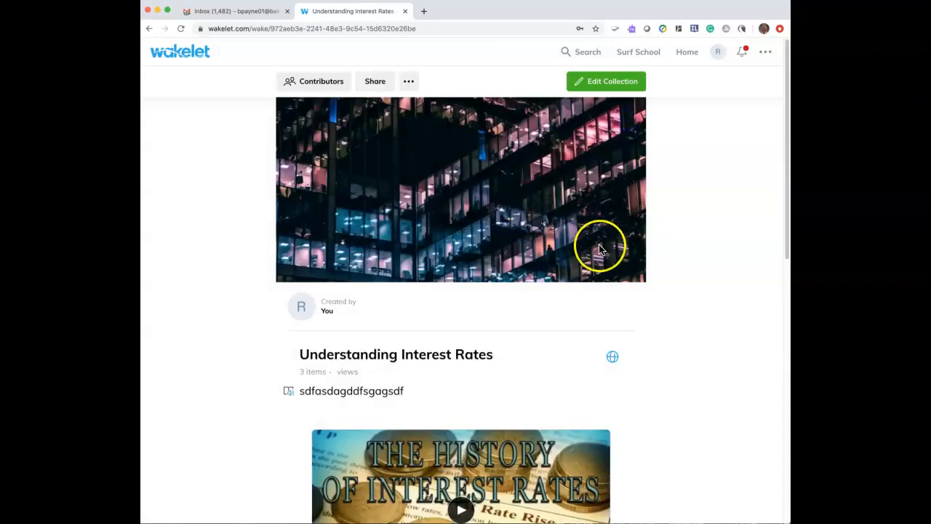
Search Wakelet for "interest rates" and browse the matching public collections
scroll(601, 250, down, 1)
click(589, 57)
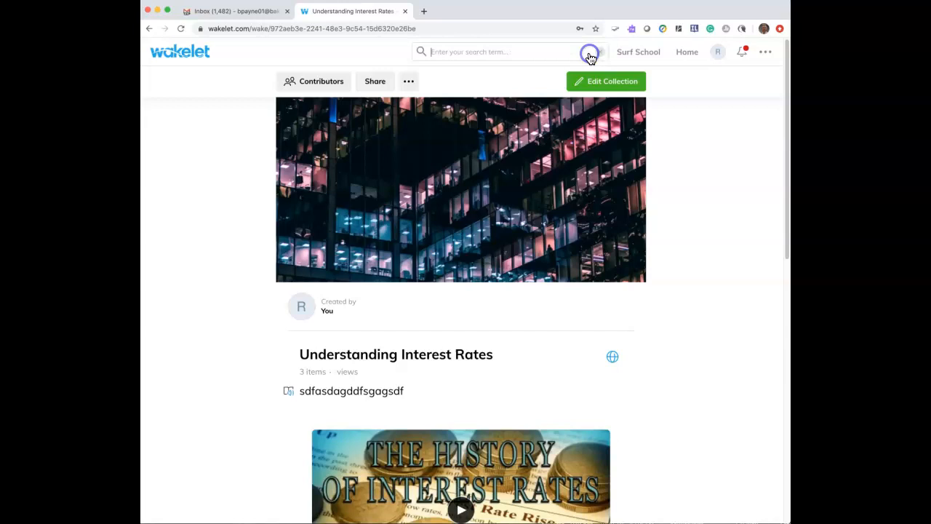
text(interest rates)
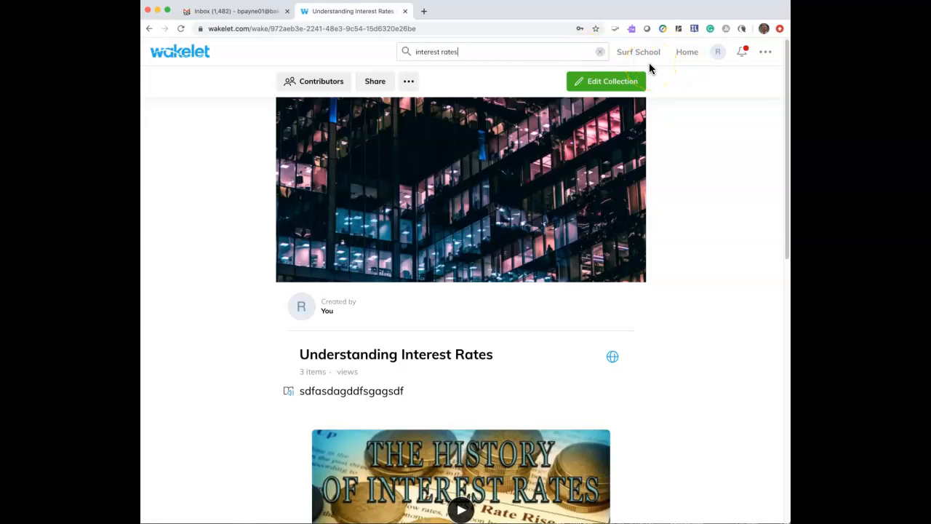
key(Return)
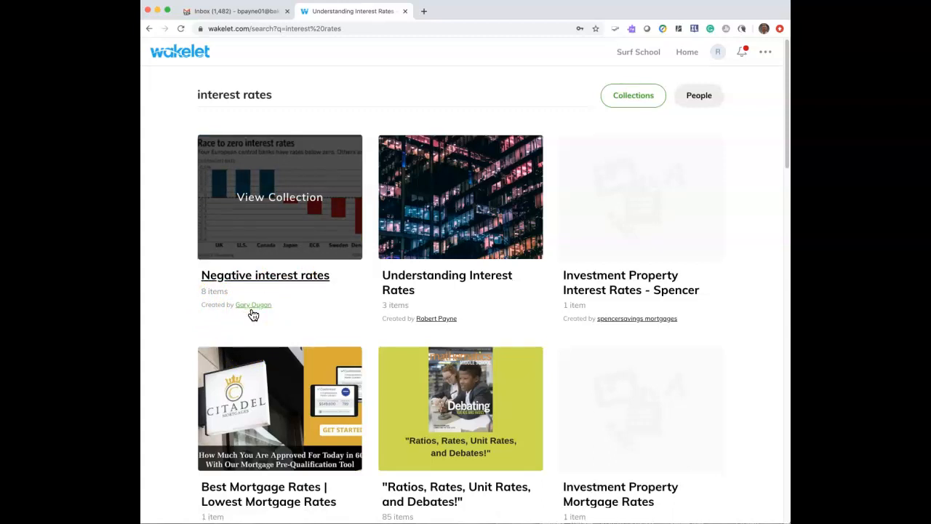
scroll(252, 314, down, 3)
scroll(252, 314, down, 1)
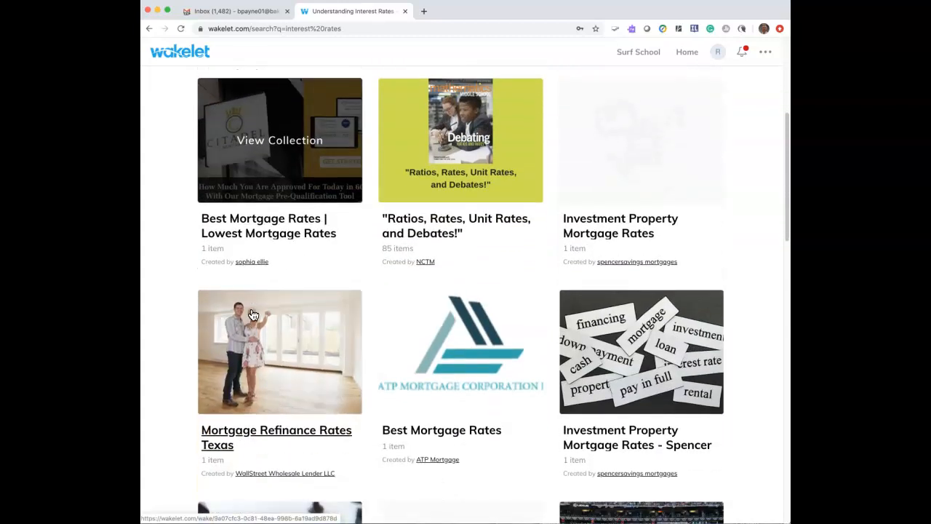
scroll(252, 314, down, 2)
scroll(253, 314, up, 3)
scroll(253, 314, up, 4)
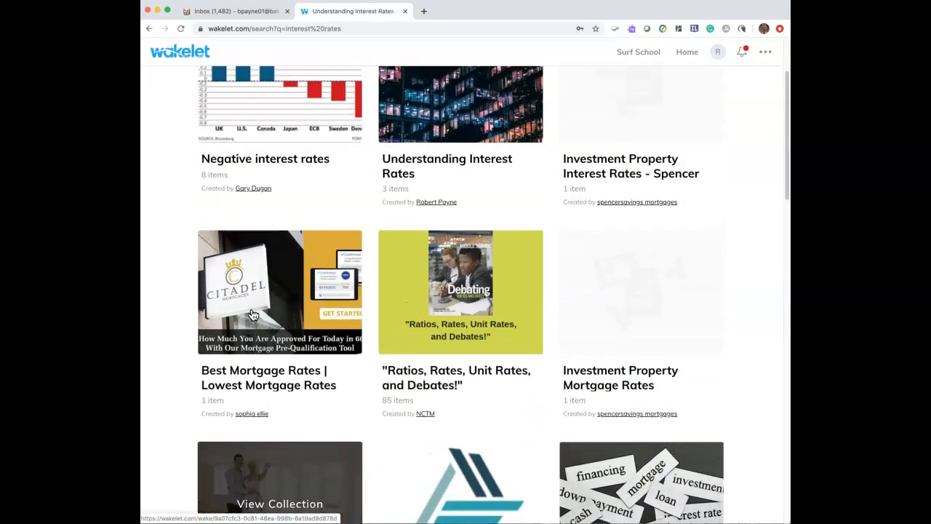
Reopen the "Understanding Interest Rates" collection from the home page and change its visibility to Unlisted
click(690, 55)
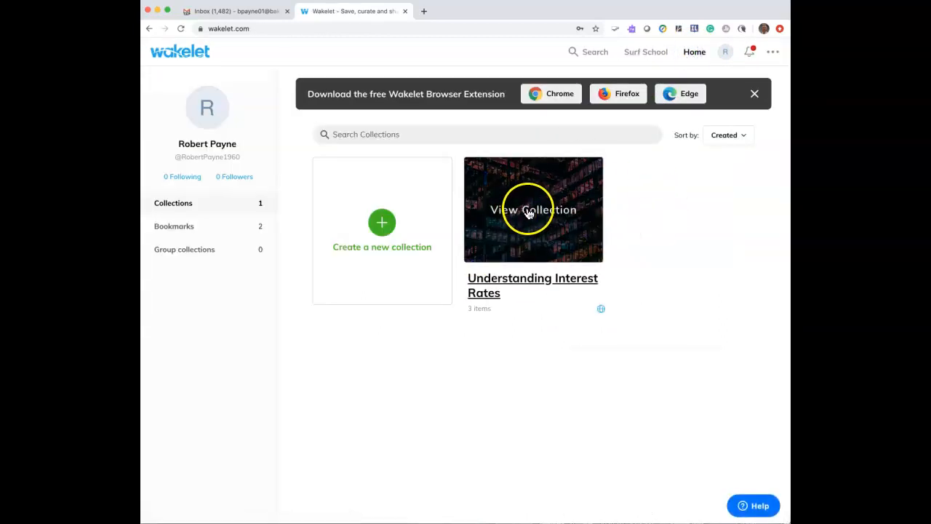
click(521, 238)
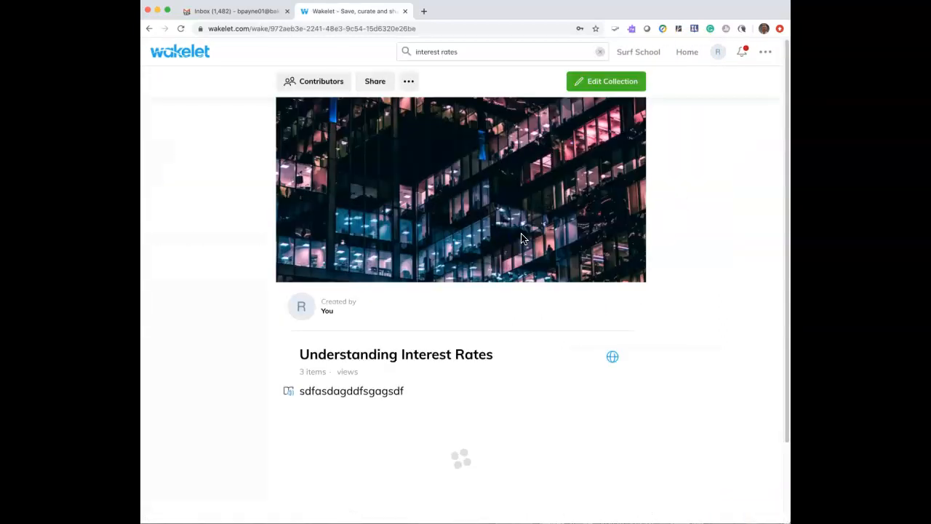
click(613, 359)
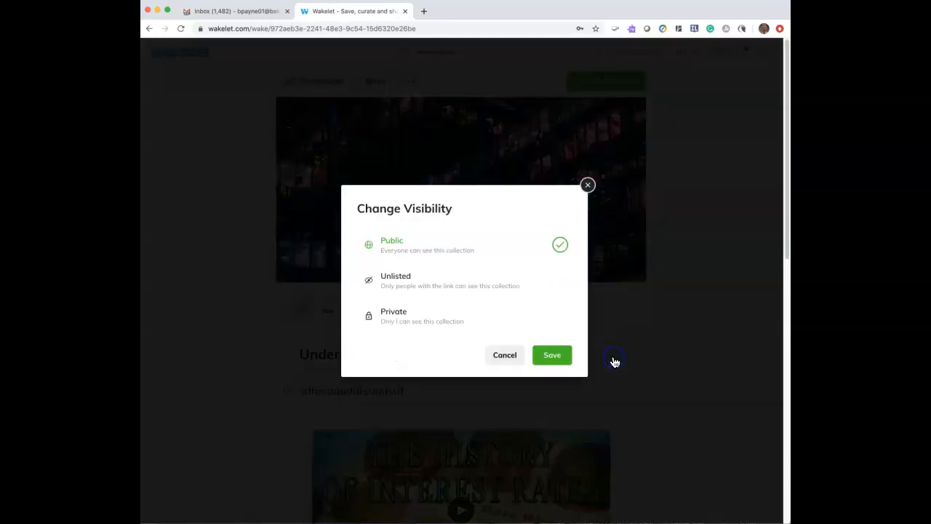
click(412, 287)
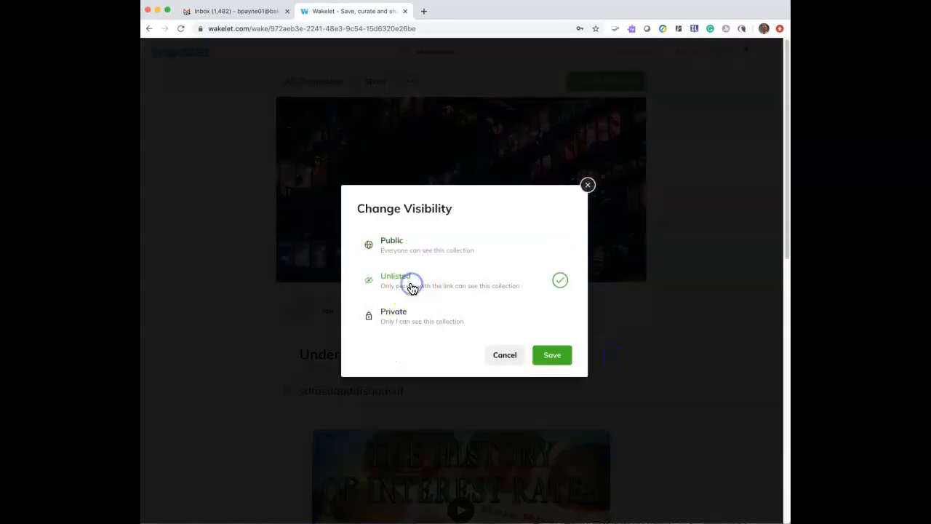
click(554, 357)
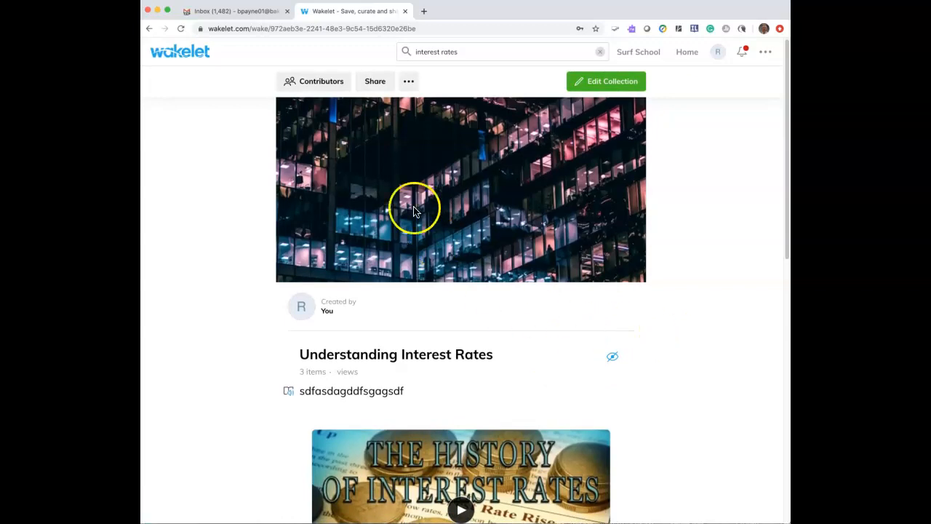
Copy the collection's share link, try the Google Classroom sharing option and close the sharing dialog
click(375, 83)
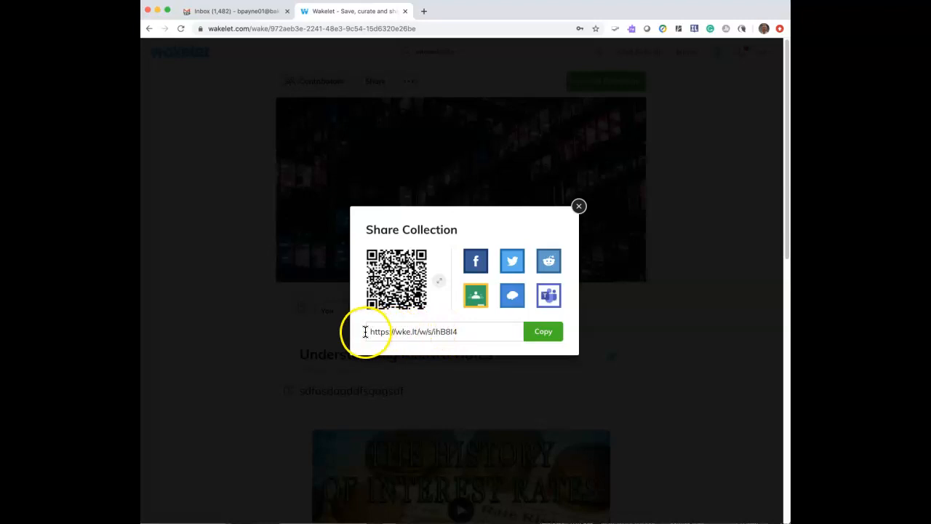
click(544, 334)
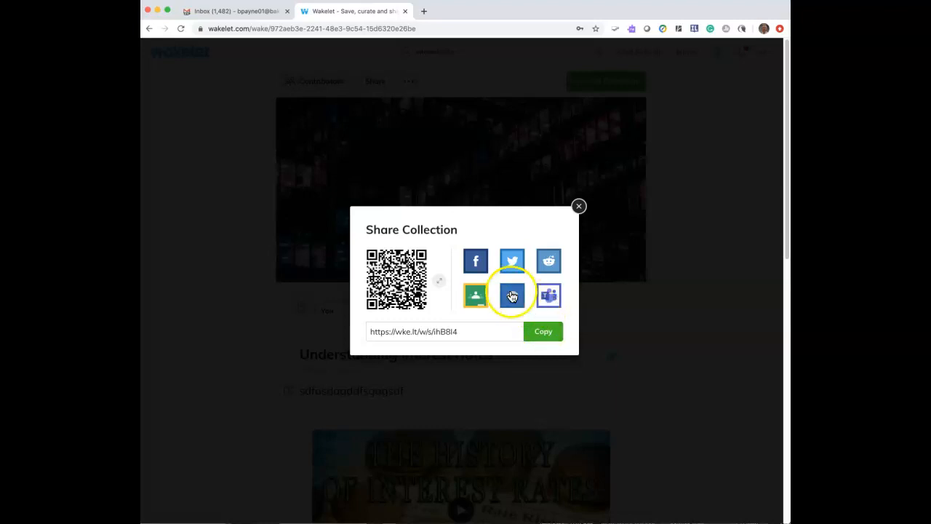
click(485, 296)
click(579, 208)
Open the embed options for the "Understanding Interest Rates" collection
click(408, 82)
click(430, 107)
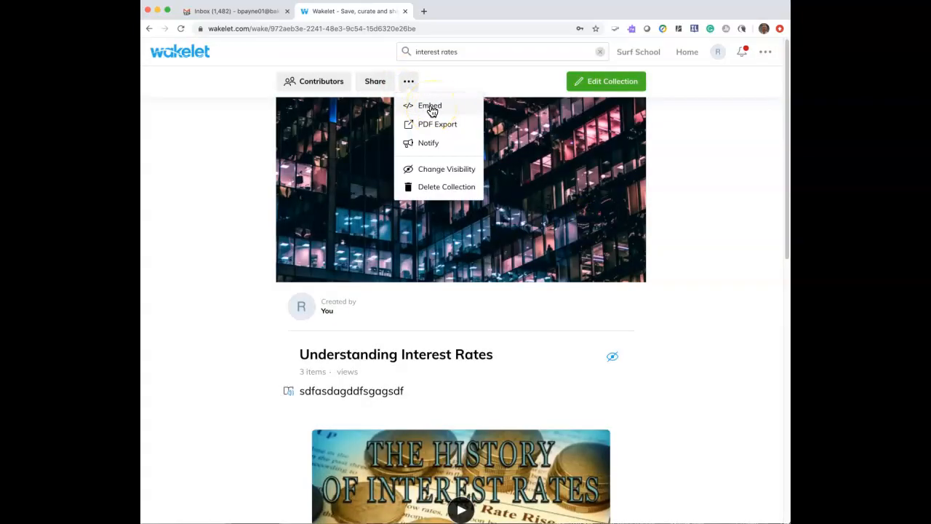